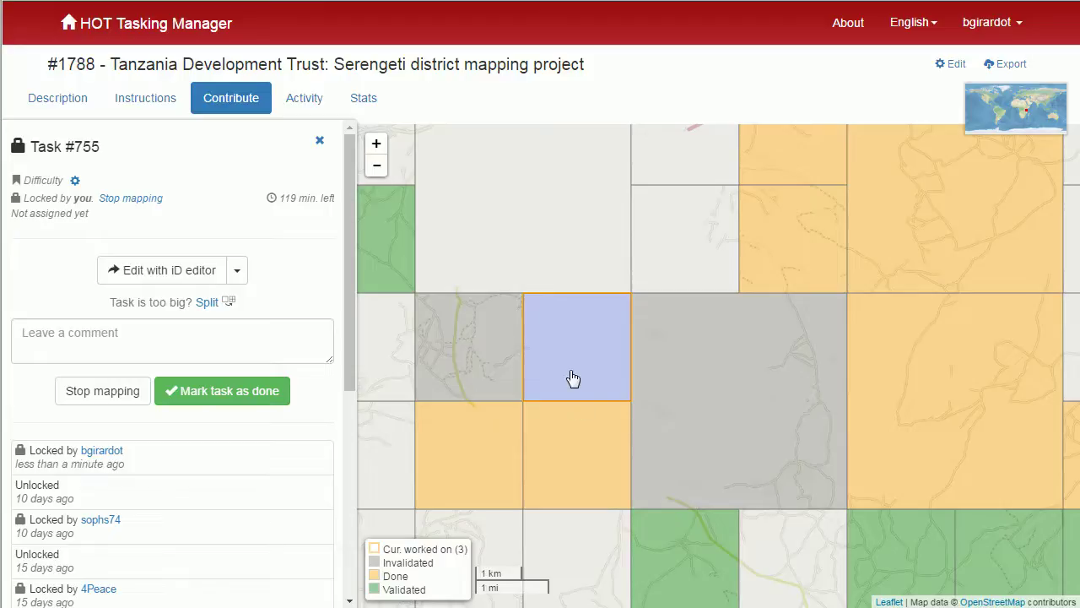
Open task #755 for editing in the iD editor and zoom in until the map data can be edited
left_click(161, 270)
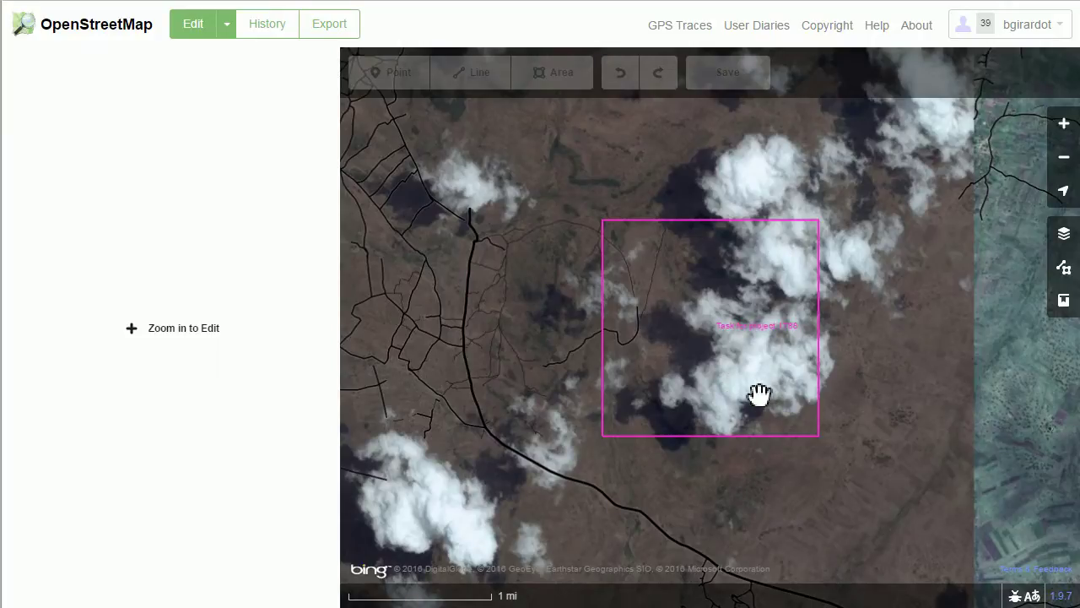
left_click(172, 341)
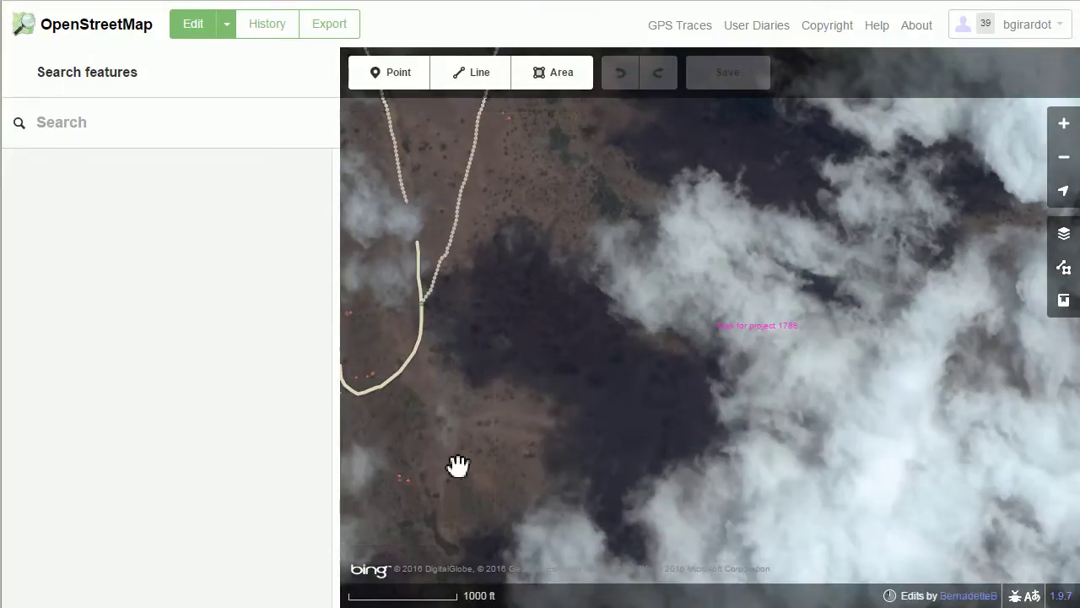
Examine the imagery around the small isolated group of mapped buildings south of the road bend for buildings not yet traced
left_click_drag(458, 466, 634, 394)
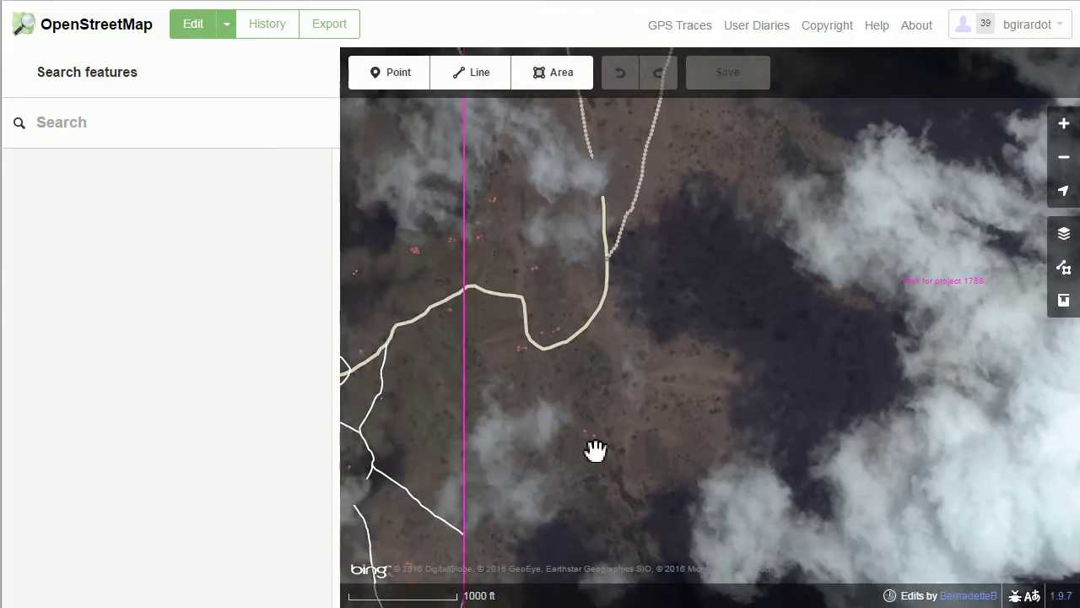
scroll(596, 450, "up", 3)
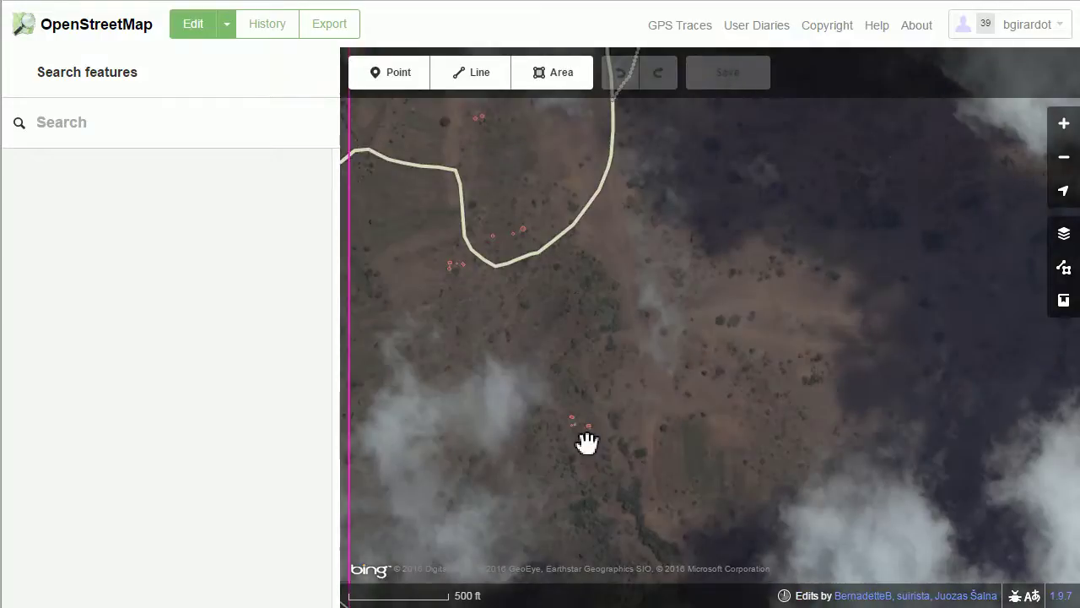
scroll(587, 442, "up", 2)
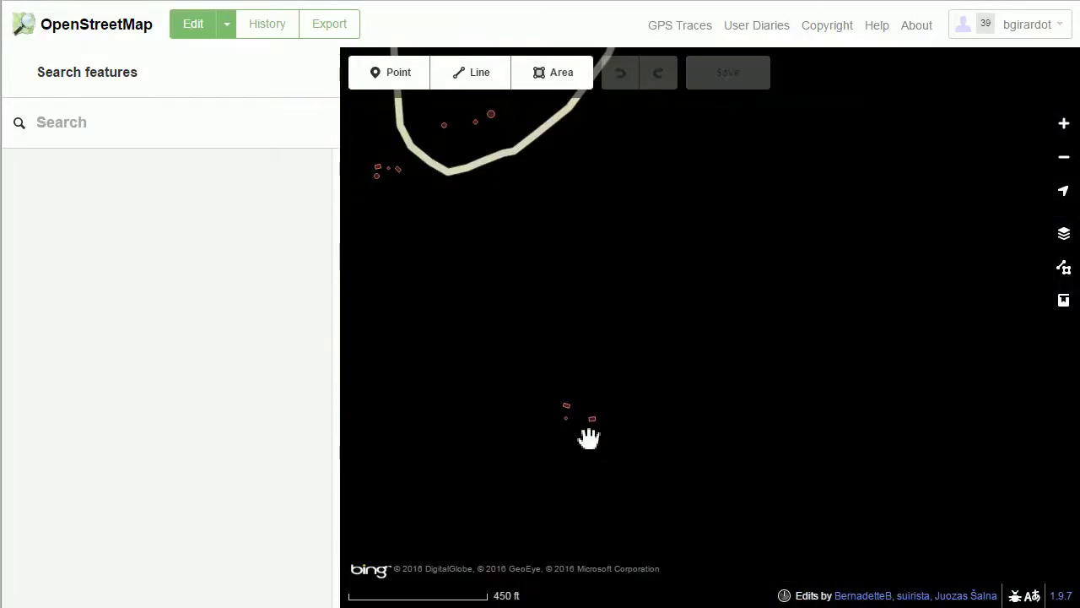
scroll(584, 428, "up", 1)
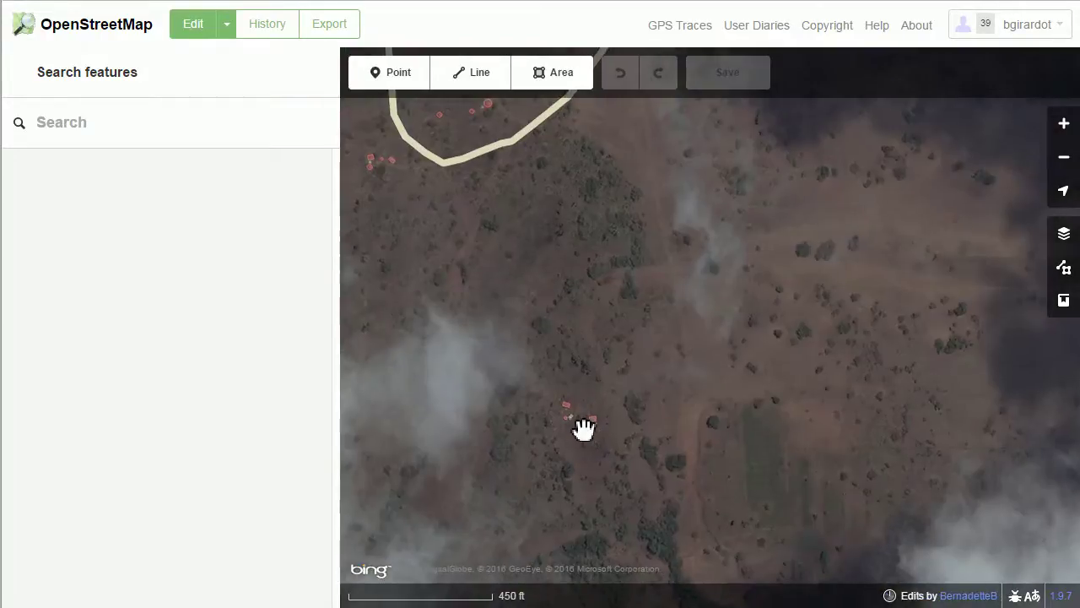
scroll(584, 428, "up", 1)
scroll(584, 428, "up", 1)
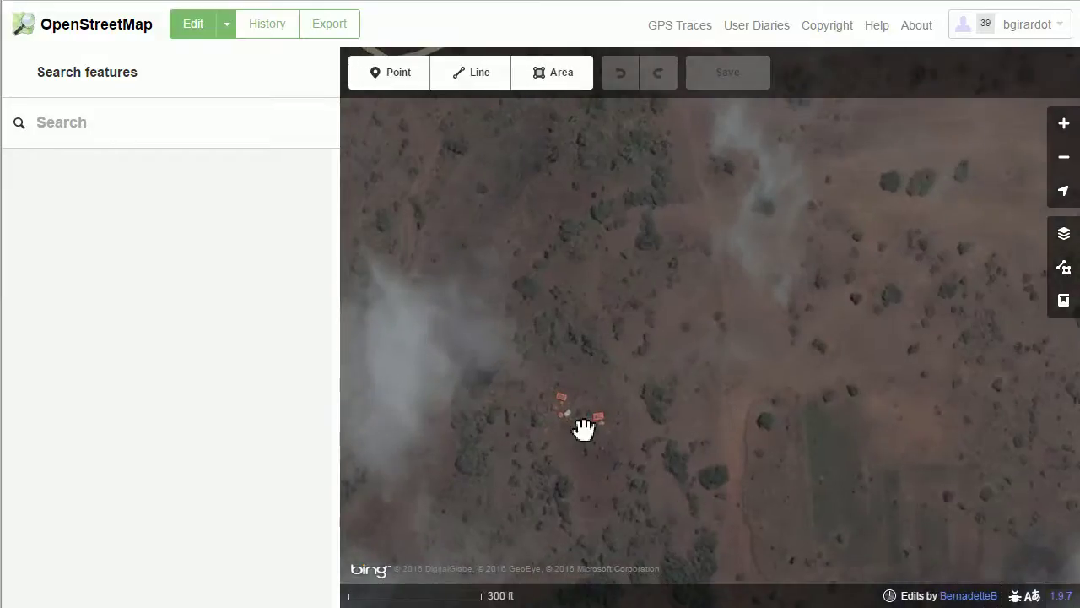
scroll(584, 428, "up", 1)
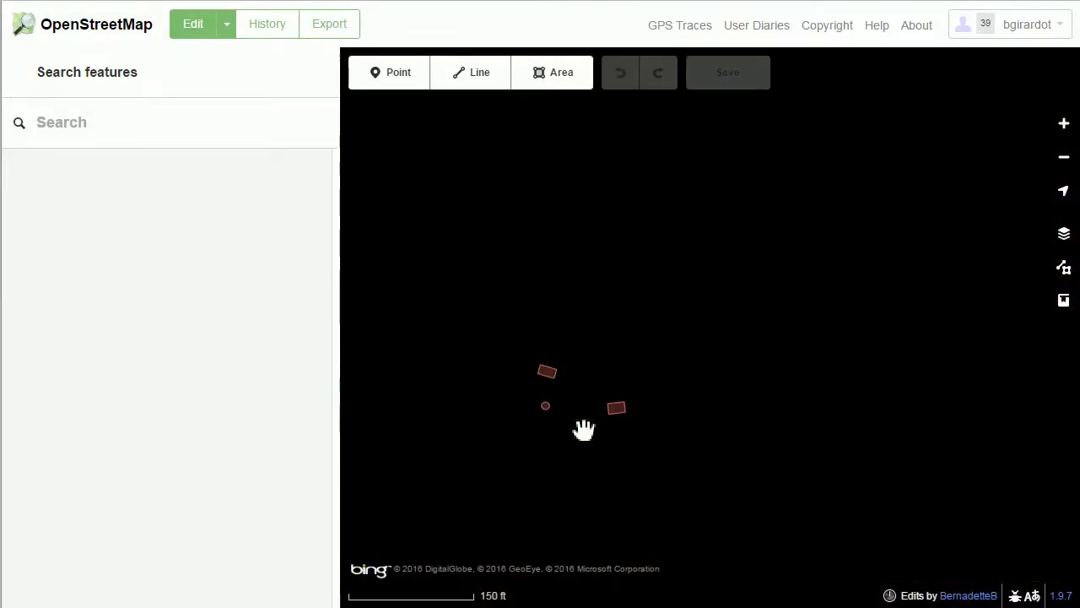
scroll(584, 426, "up", 1)
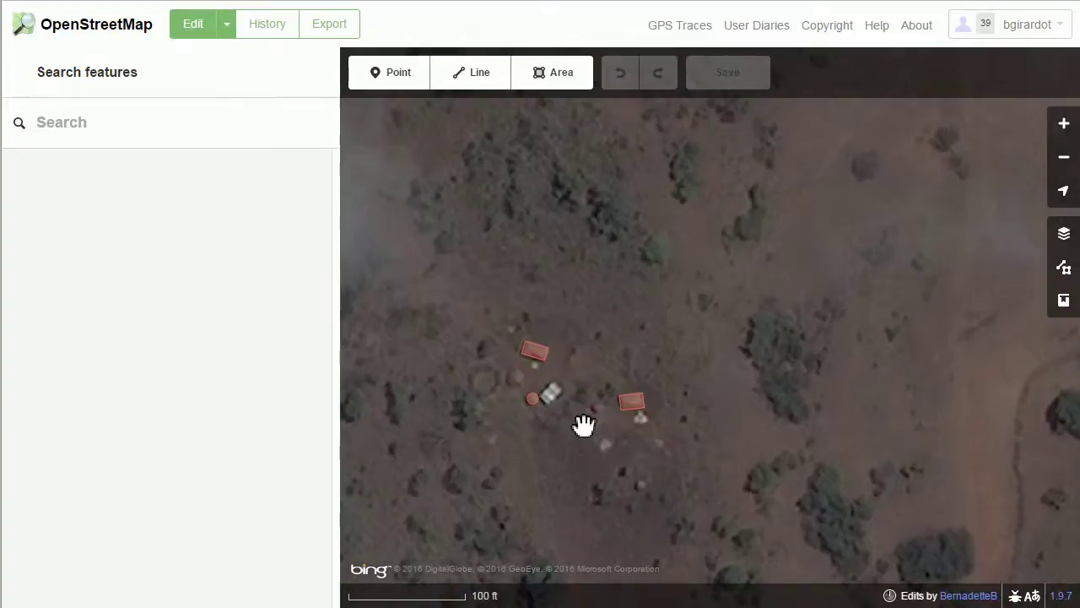
left_click_drag(591, 442, 609, 400)
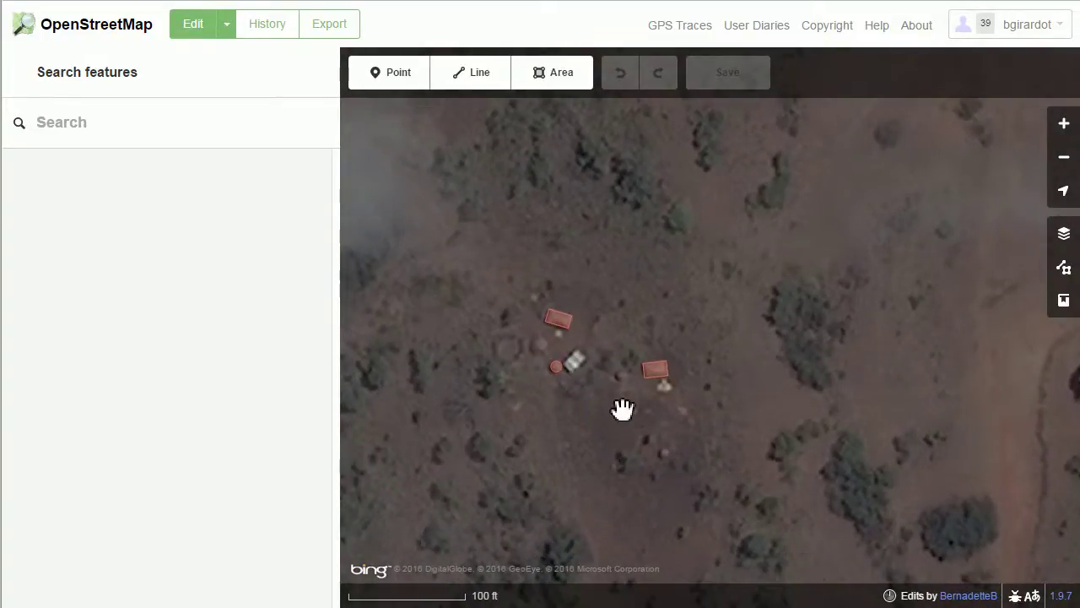
scroll(604, 391, "up", 1)
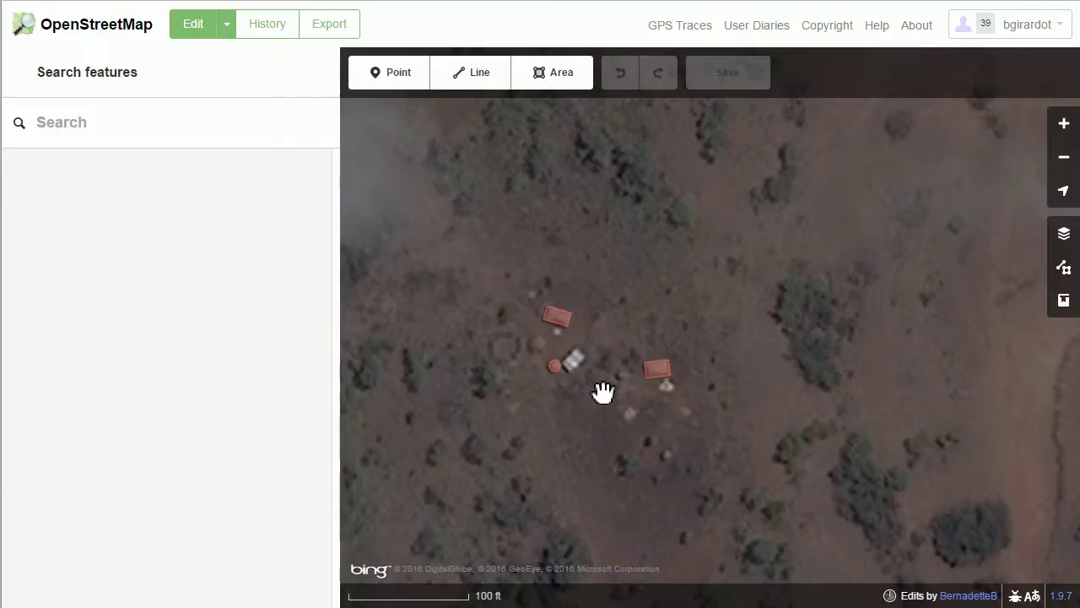
scroll(604, 391, "up", 2)
left_click(585, 380)
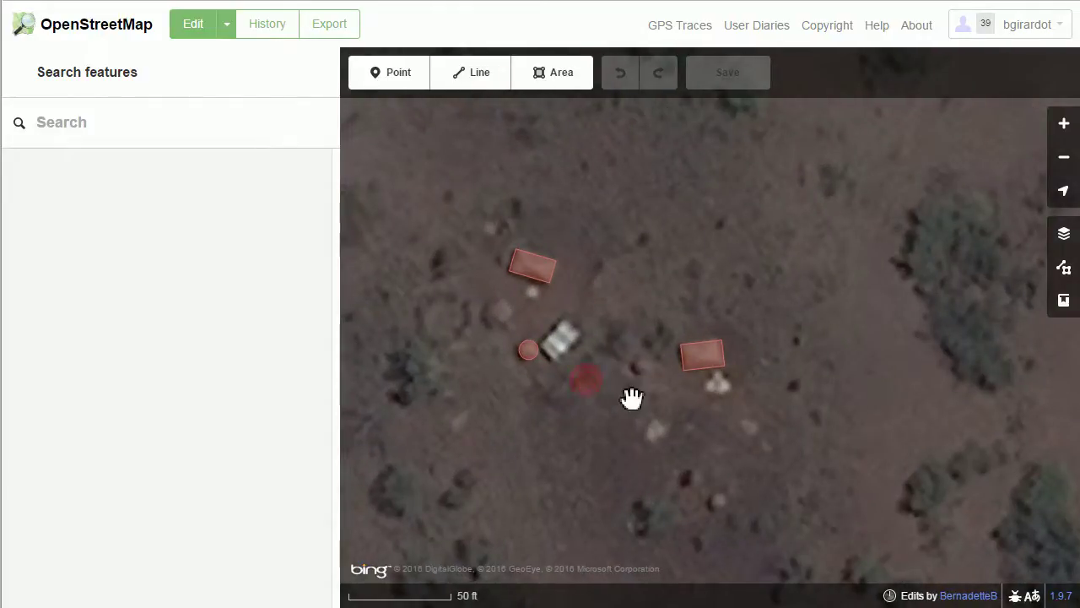
left_click_drag(632, 398, 658, 402)
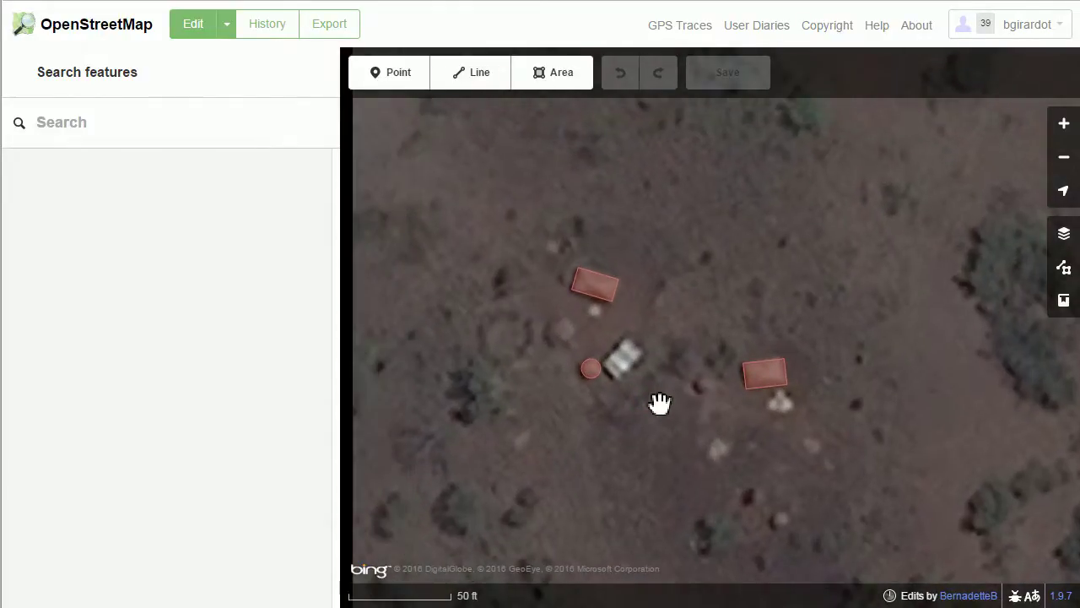
left_click(1067, 127)
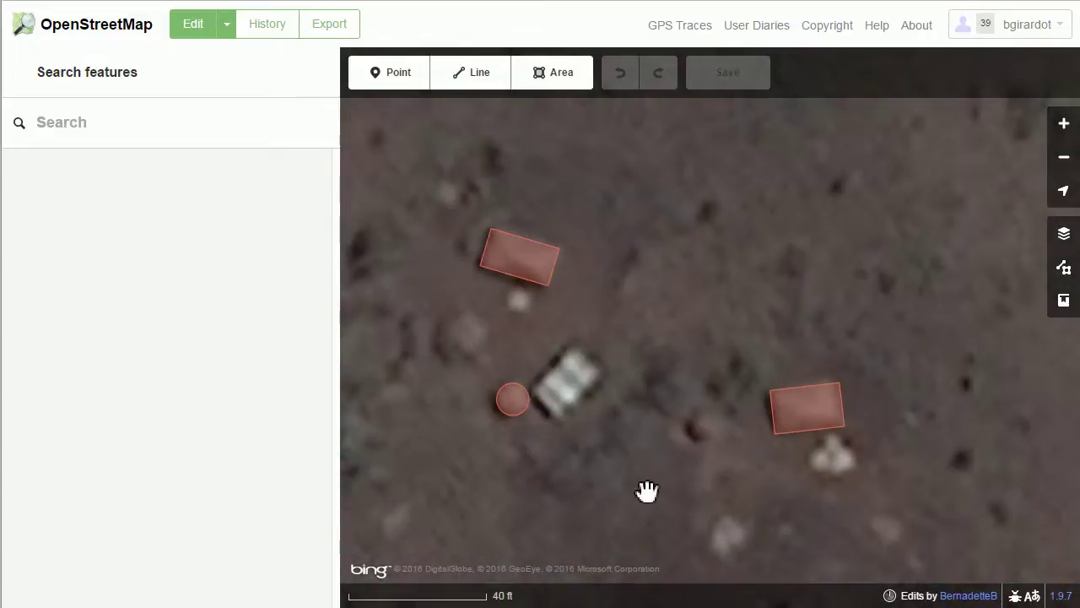
left_click_drag(603, 468, 687, 425)
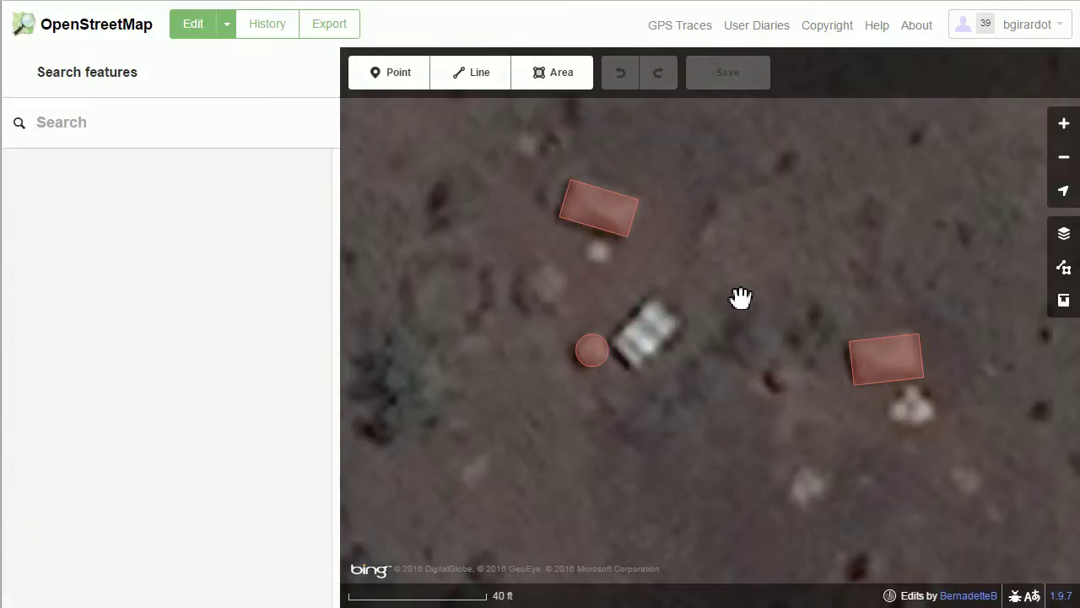
Toggle wireframe display on and off to compare the existing building outlines with the roofs in the imagery
key("w")
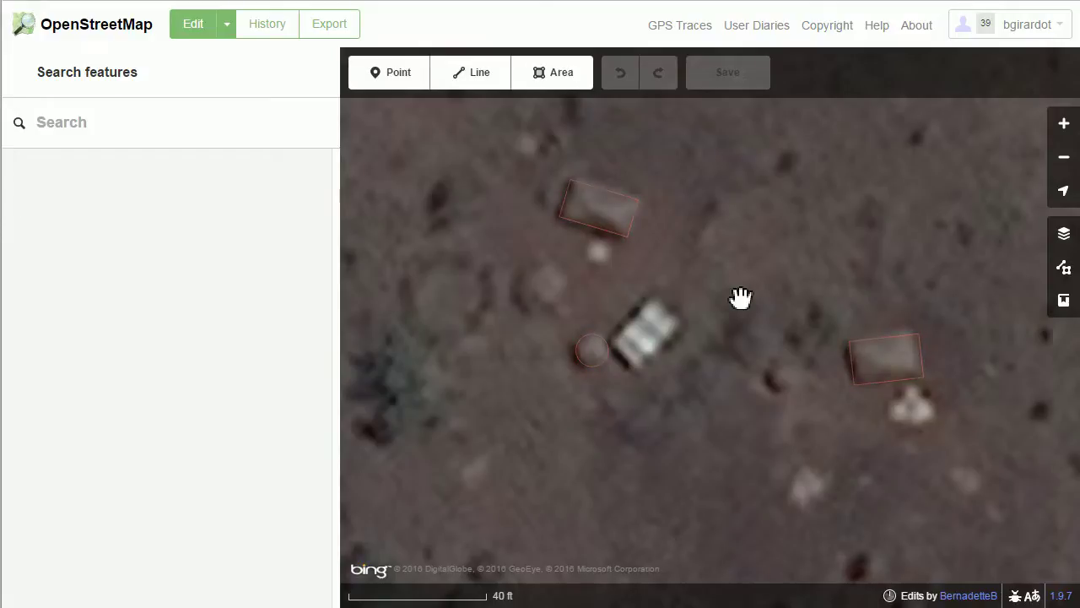
key("w")
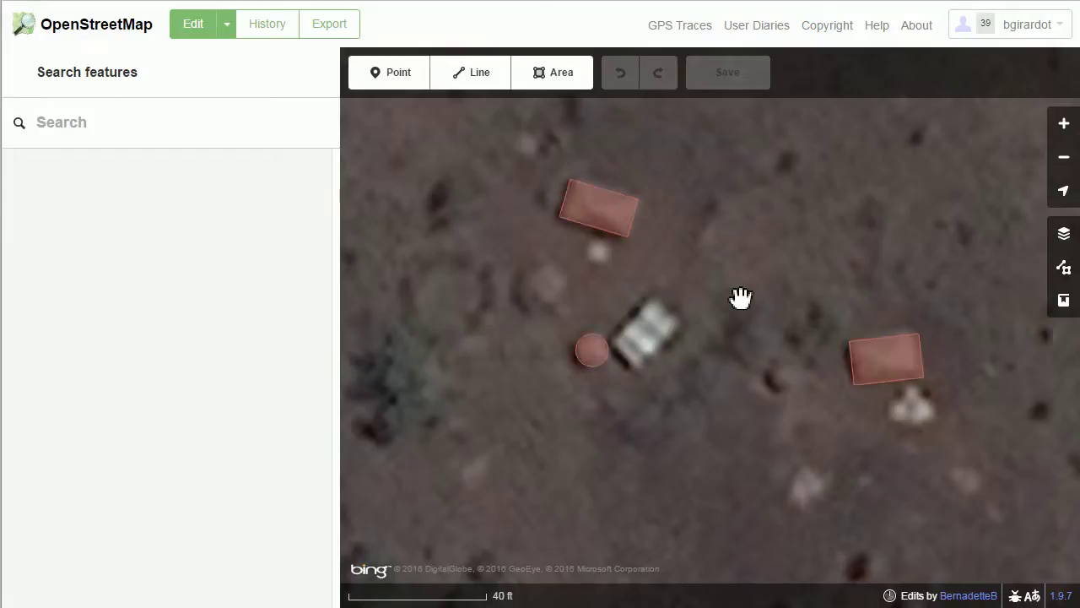
key("w")
key("w")
key("w")
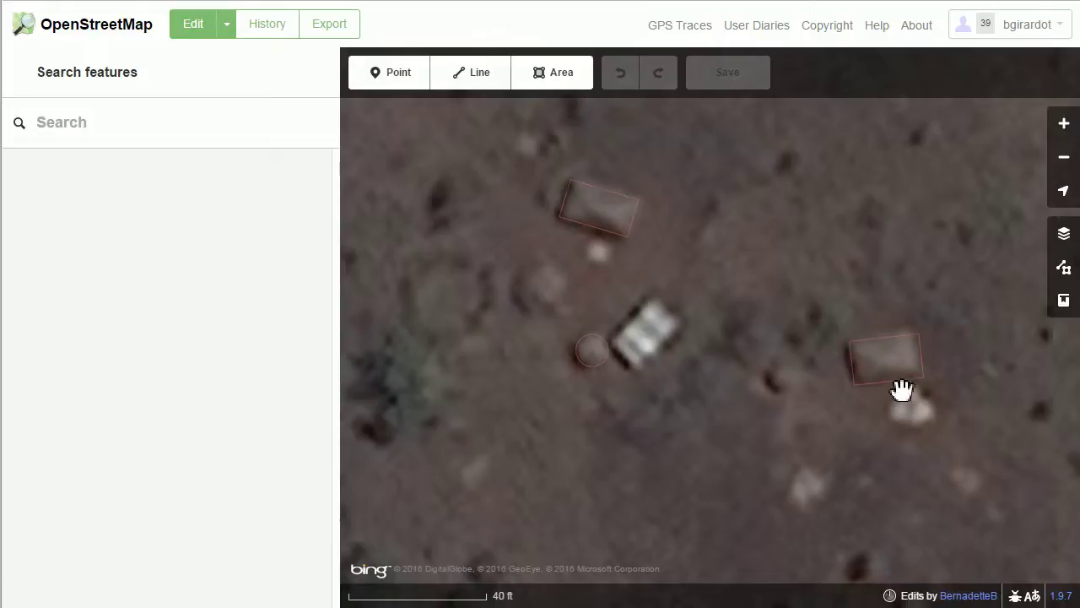
left_click(603, 367)
key("Escape")
key("w")
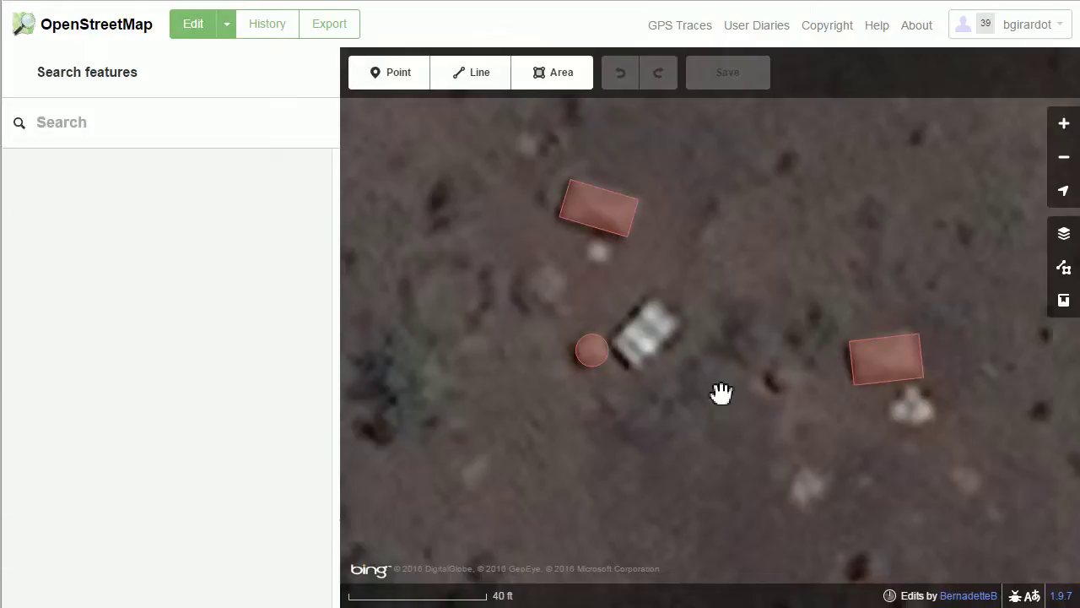
Trace the white-roofed rectangular building beside the small round building as a four-cornered area, keeping its nodes separate from the round building
left_click_drag(724, 392, 723, 411)
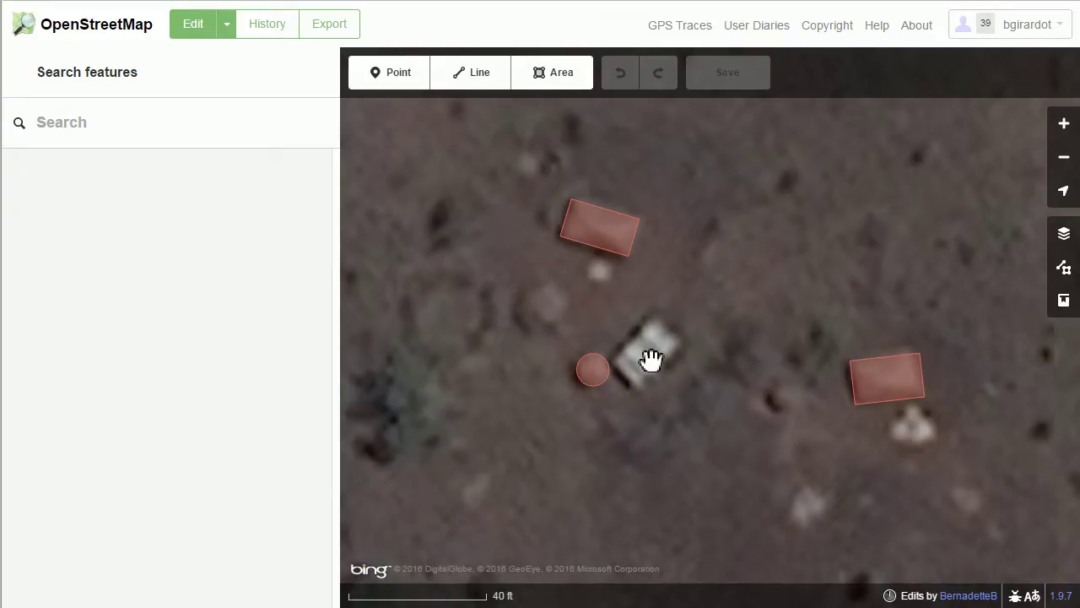
left_click(555, 82)
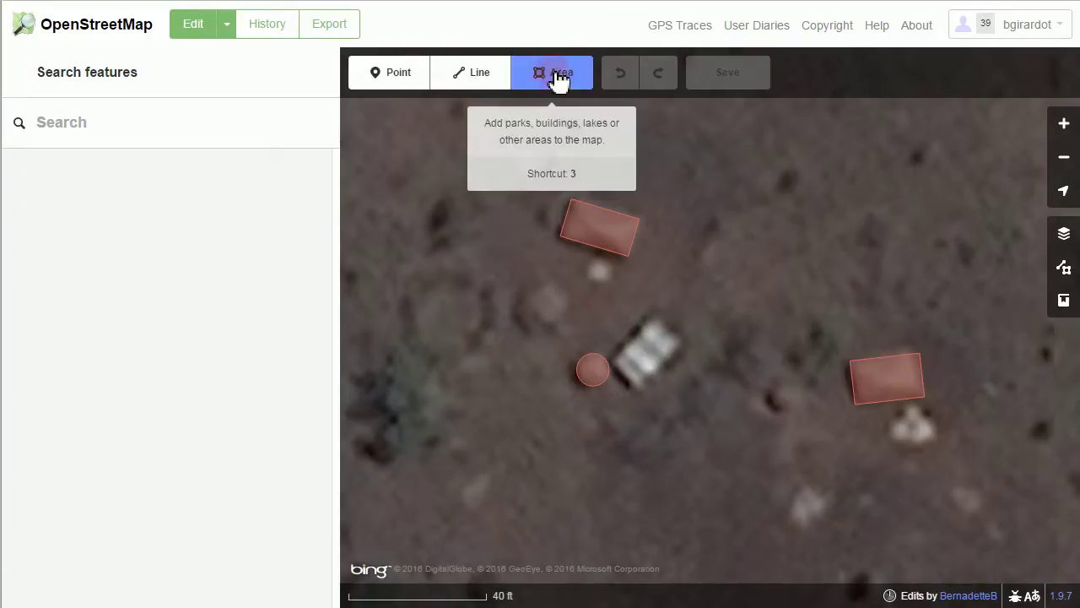
left_click(653, 320)
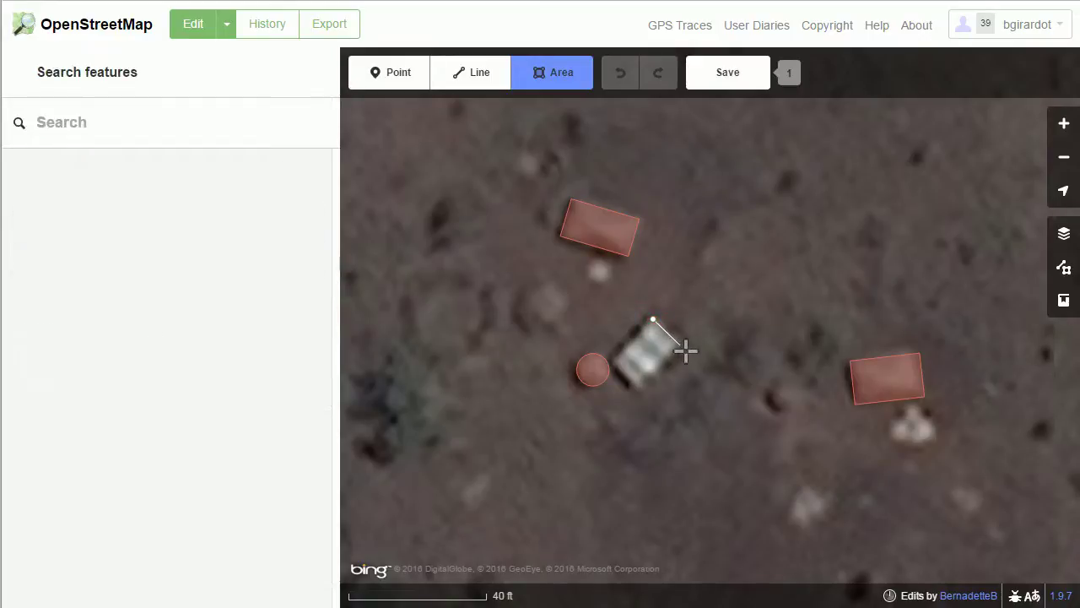
left_click(680, 345)
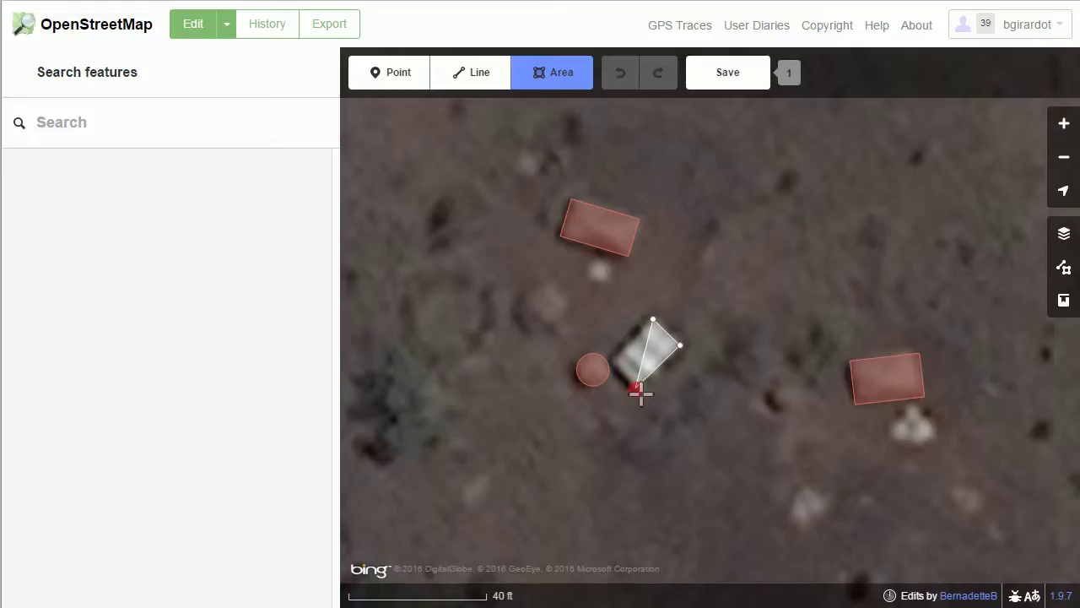
left_click(636, 388)
left_click(614, 363)
left_click(616, 364)
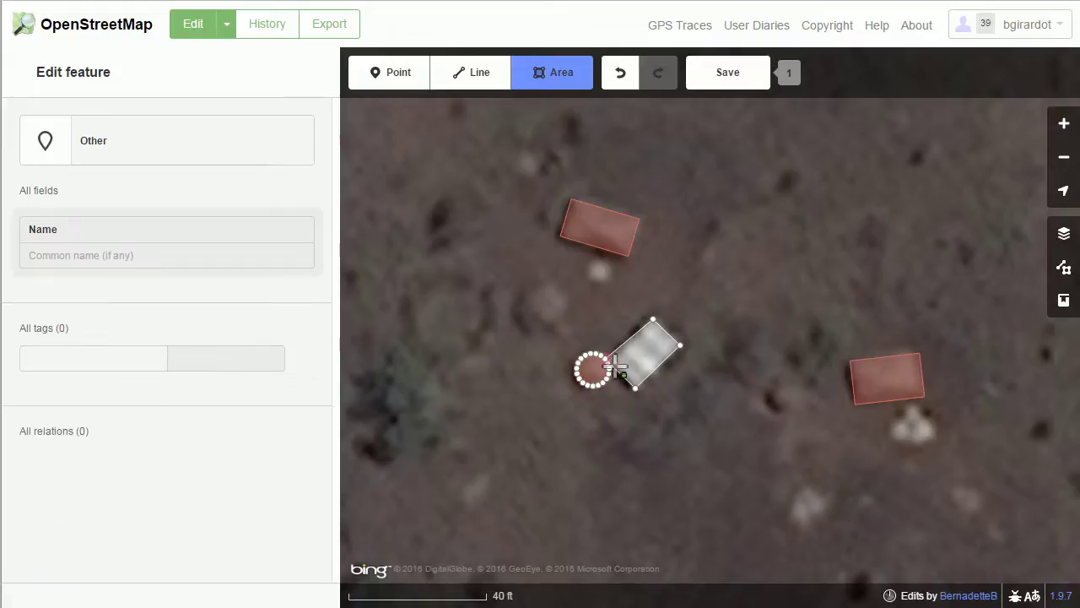
scroll(615, 364, "up", 2)
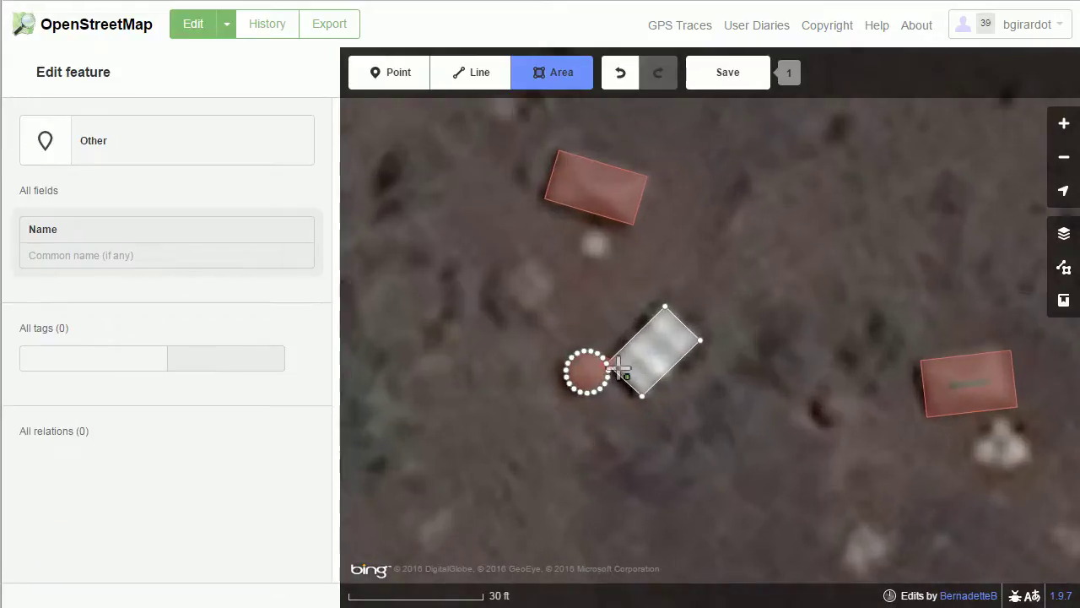
scroll(619, 367, "up", 2)
key("Escape")
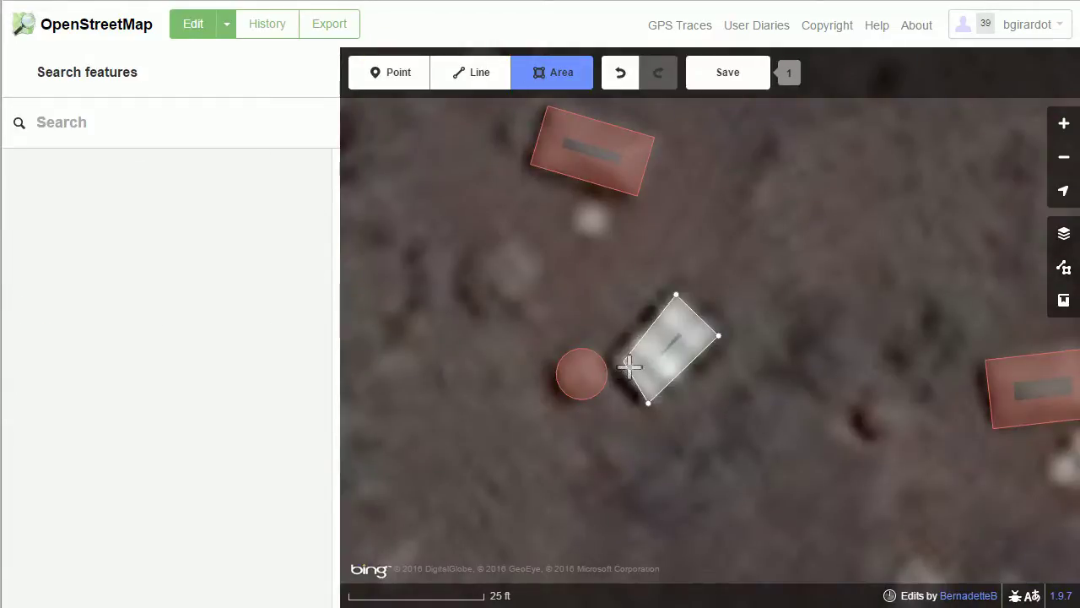
left_click(613, 368)
key("Escape")
left_click(617, 358)
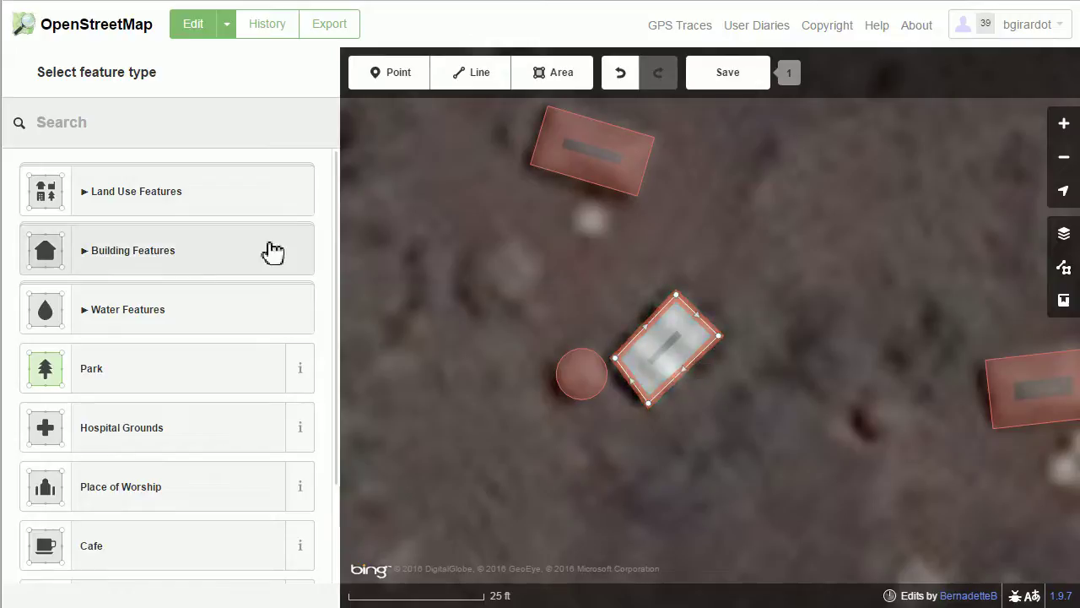
Tag the traced rectangular area as Building and square its corners
left_click(166, 262)
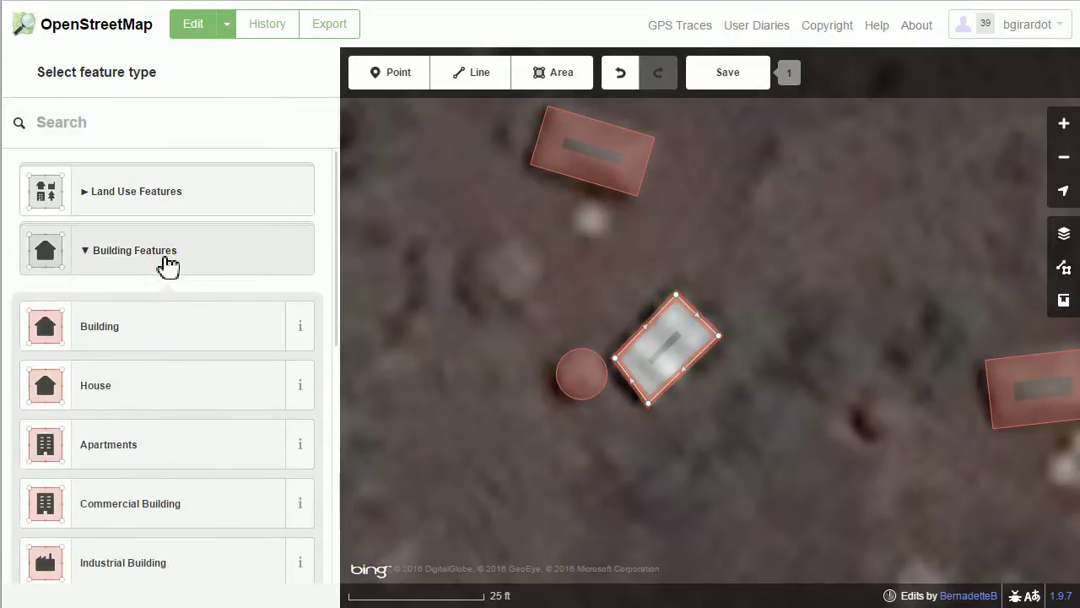
left_click(188, 341)
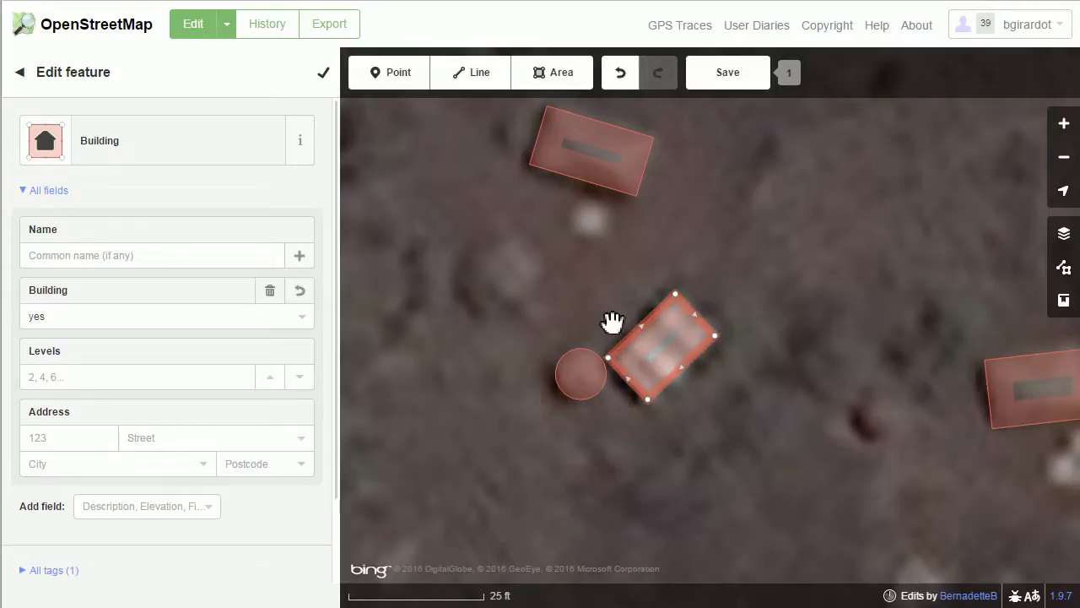
Draw a three-node triangular area around the edge of the untraced round hut northwest of the white-roofed building
scroll(532, 334, "down", 1)
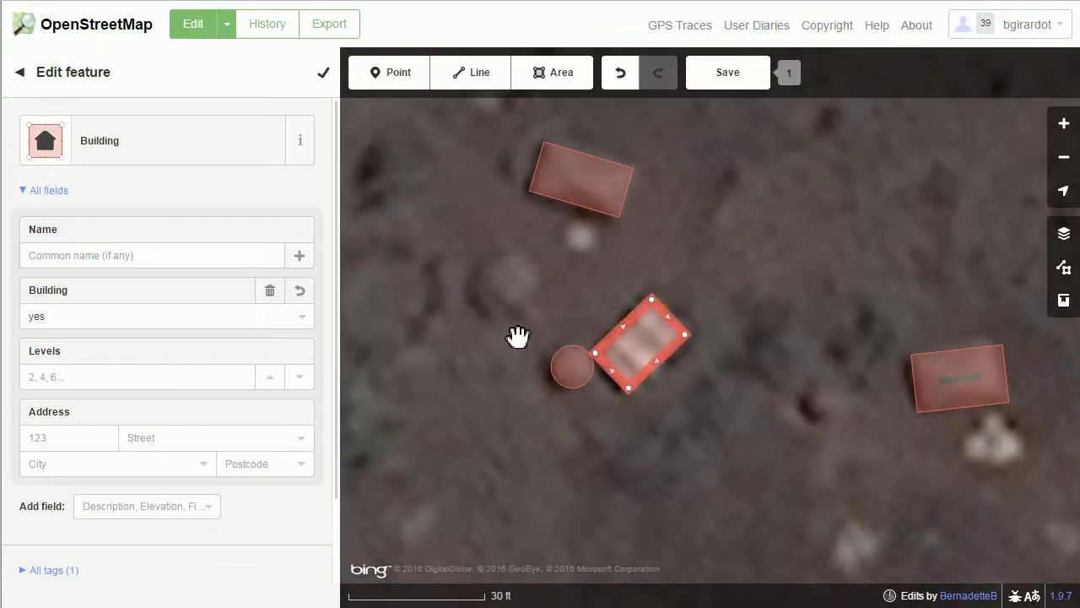
left_click(553, 74)
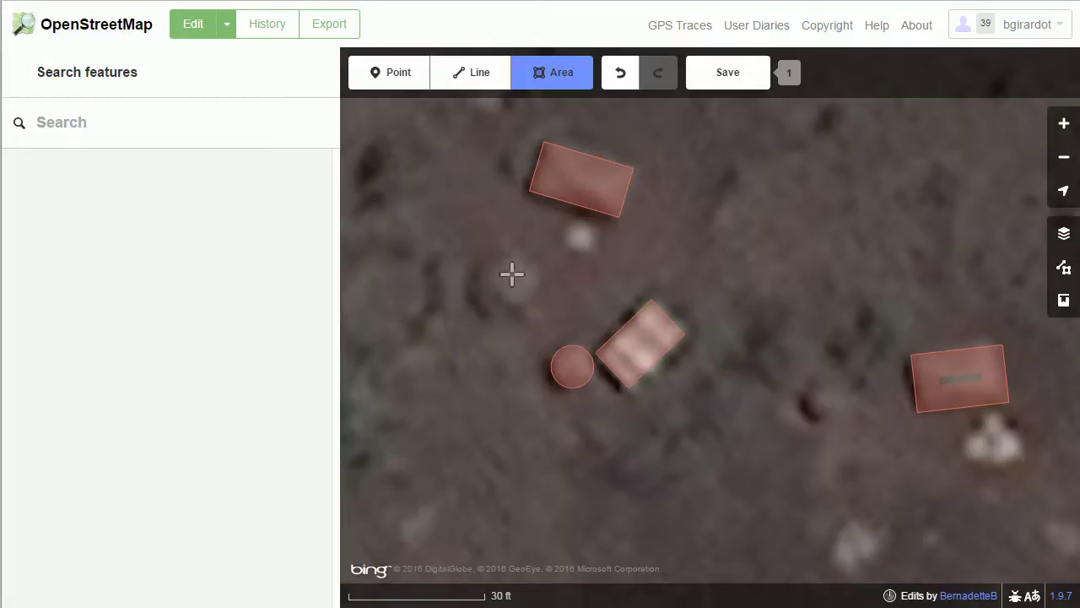
left_click(504, 257)
left_click(488, 298)
double_click(538, 296)
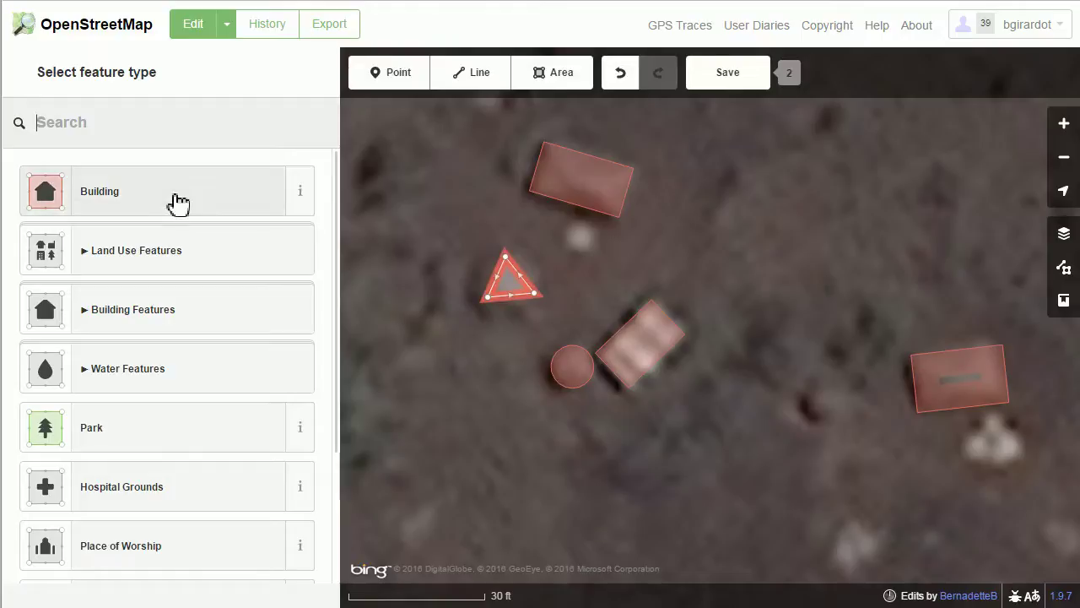
Tag the triangular area as Building and make it circular
left_click(173, 321)
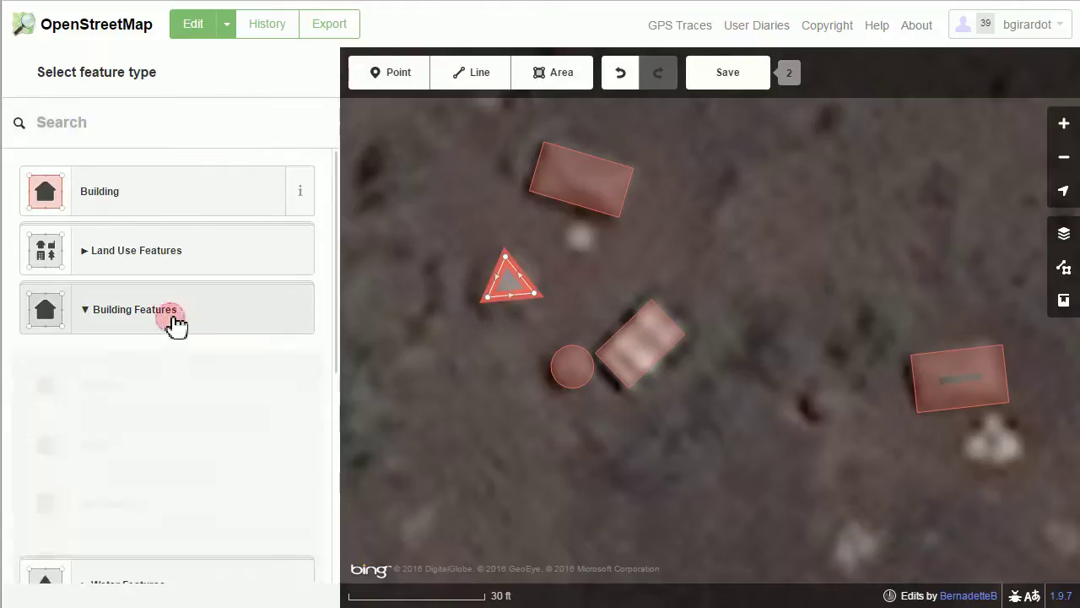
left_click(201, 195)
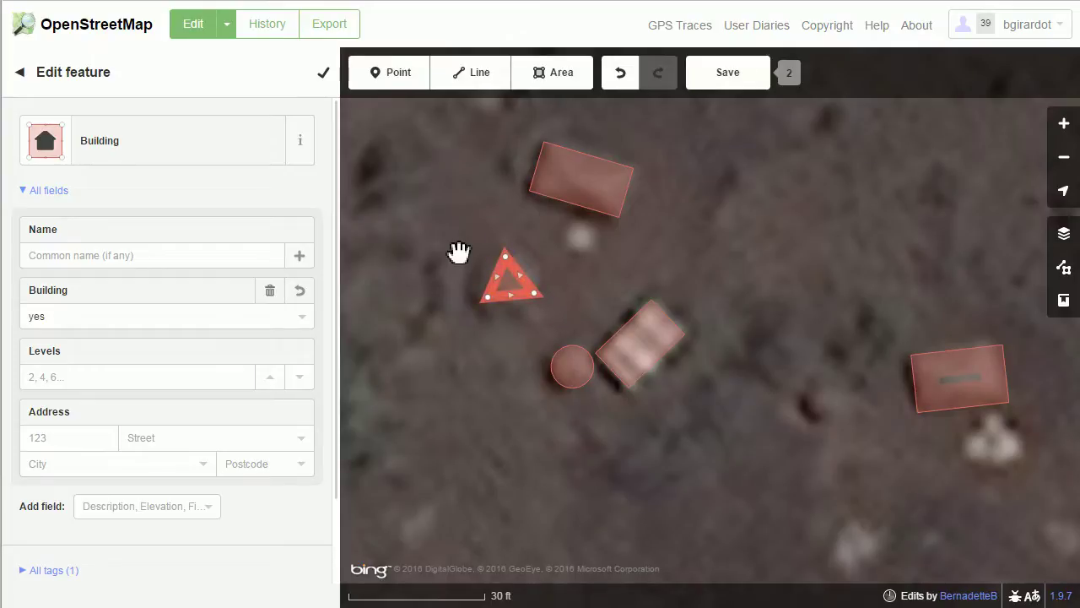
key("o")
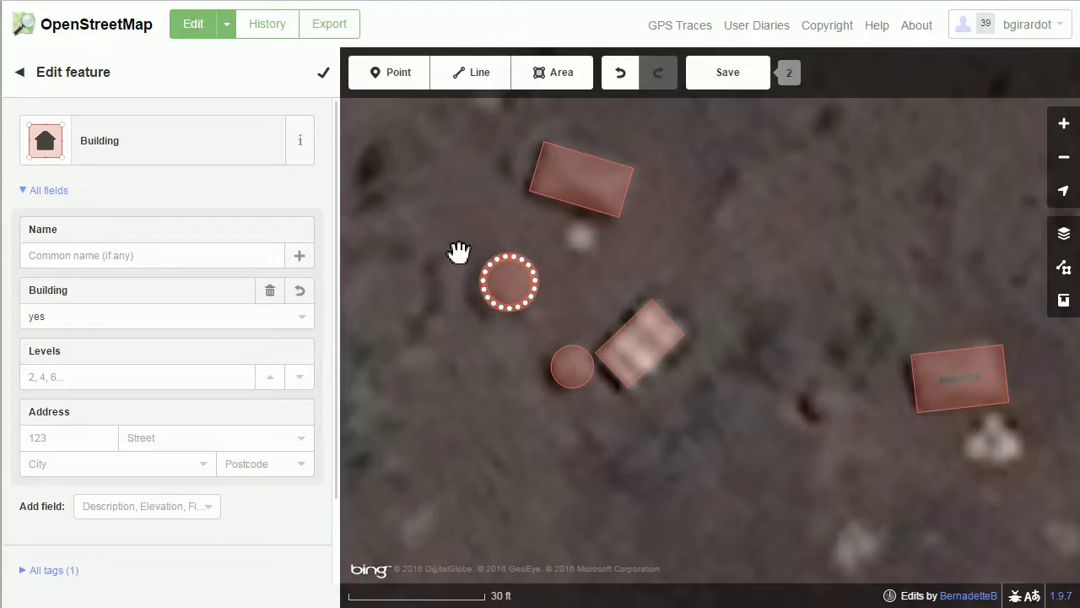
Trace the small round hut west of the easternmost rectangular building with three nodes, tag it as Building and make it circular
left_click_drag(775, 404, 675, 384)
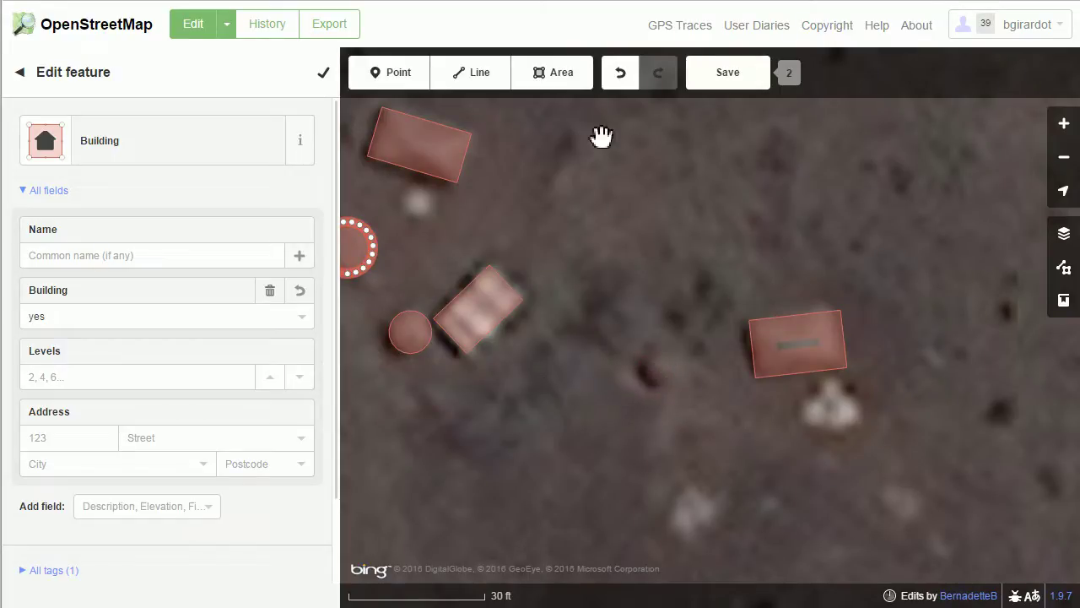
left_click(549, 78)
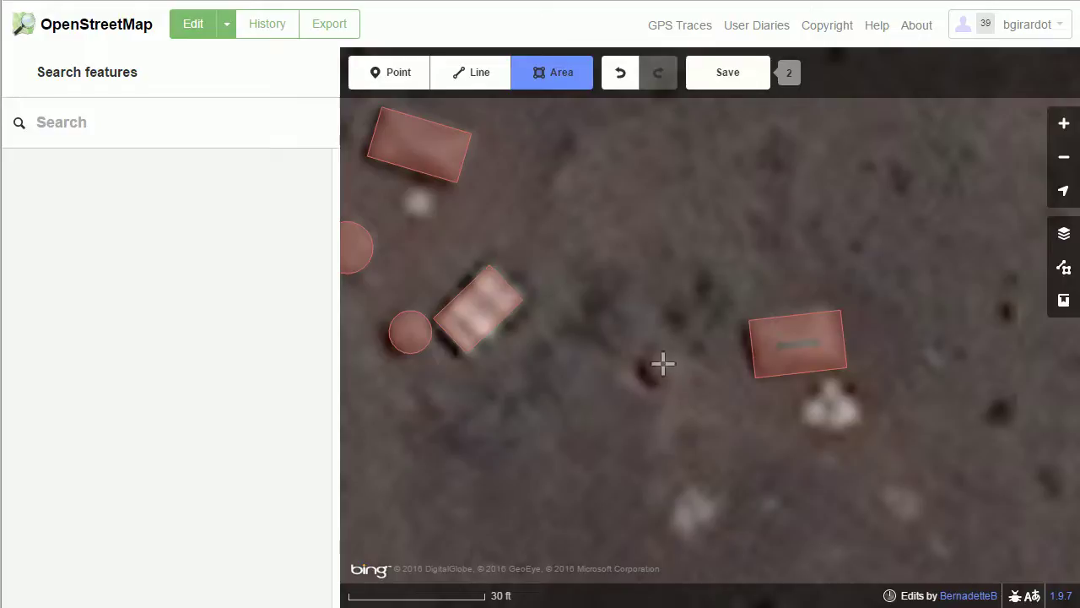
left_click(657, 356)
left_click(650, 374)
double_click(672, 374)
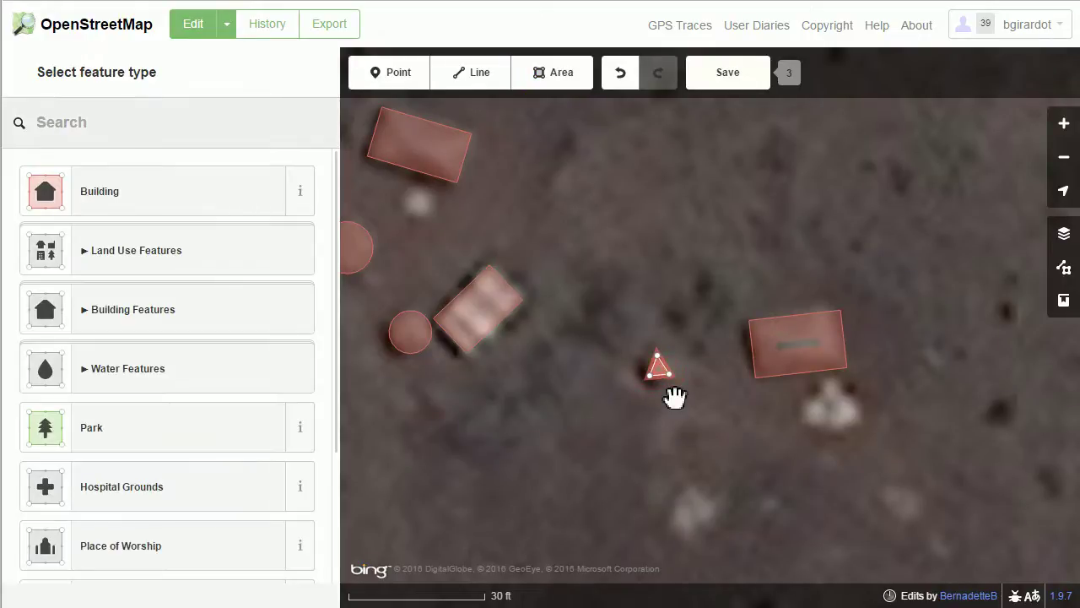
left_click(148, 199)
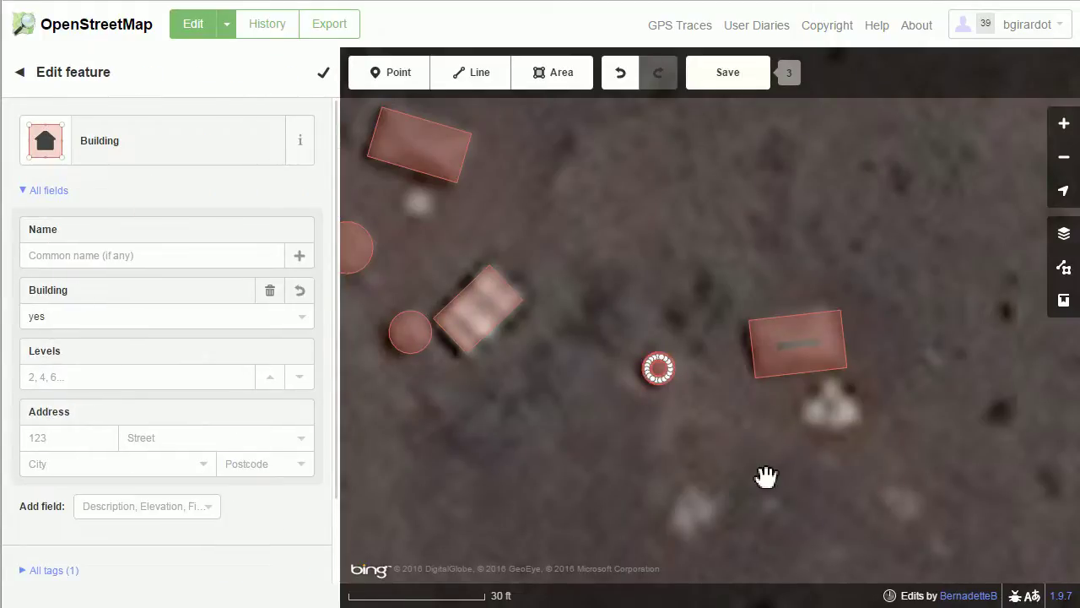
Survey the imagery surrounding the mapped building cluster for further buildings
scroll(760, 477, "down", 2)
scroll(743, 488, "down", 1)
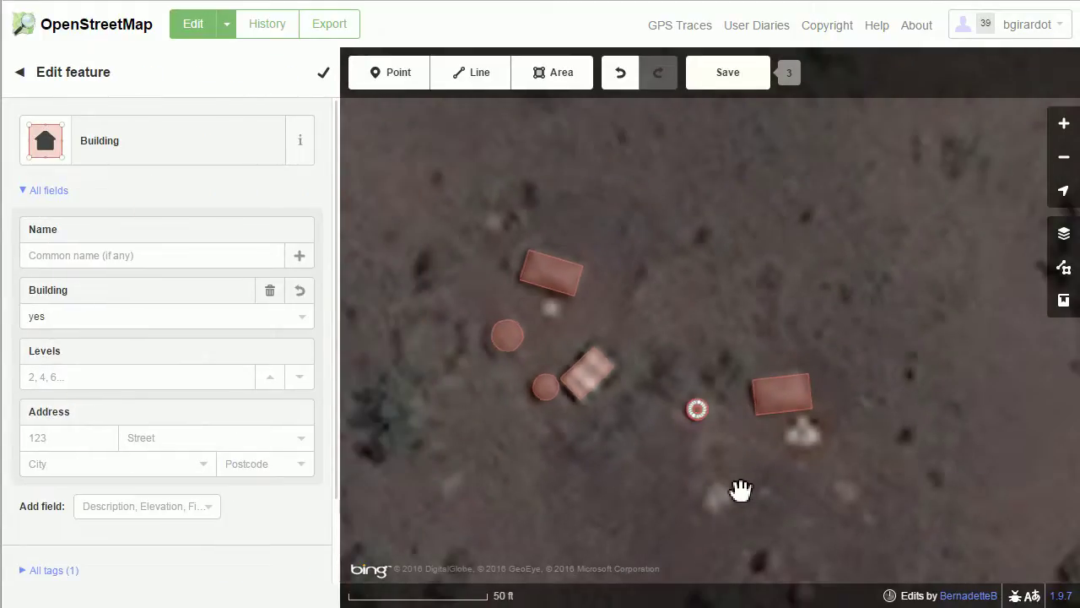
scroll(735, 496, "down", 1)
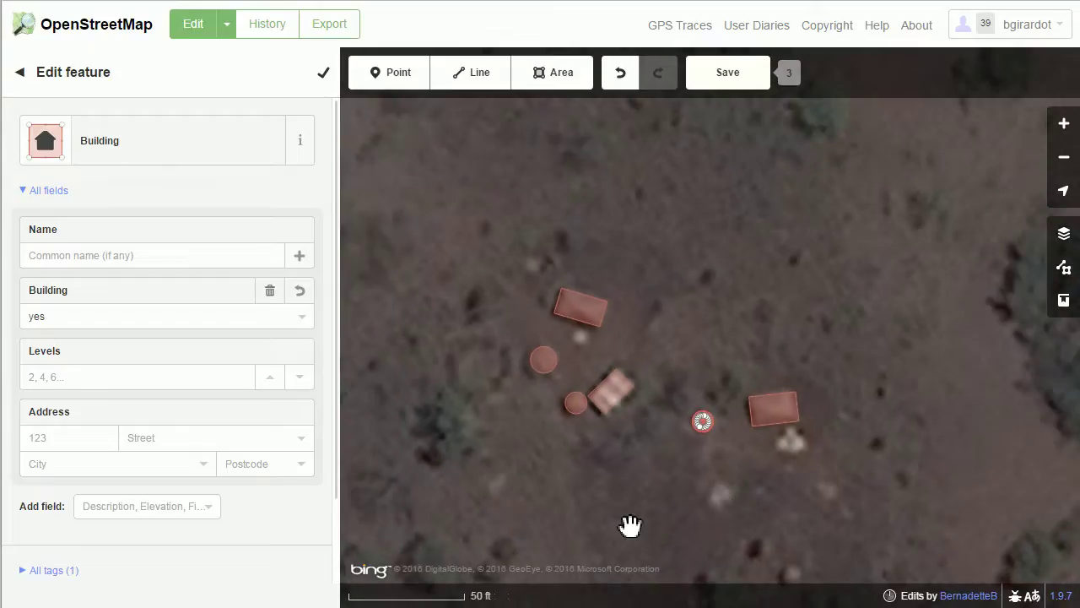
left_click_drag(635, 502, 648, 459)
scroll(709, 493, "down", 1)
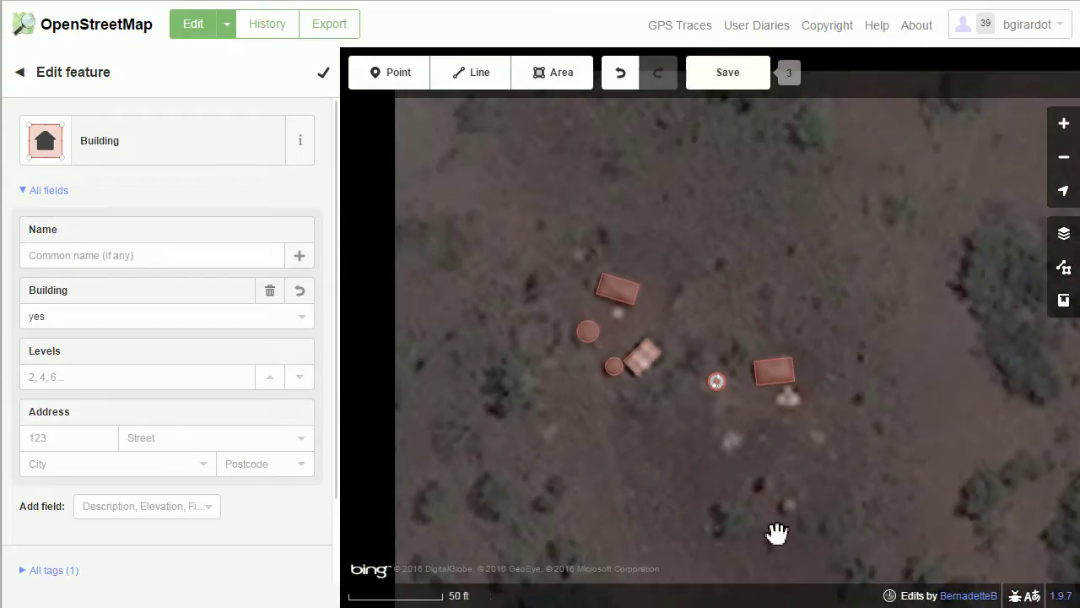
left_click_drag(739, 533, 721, 495)
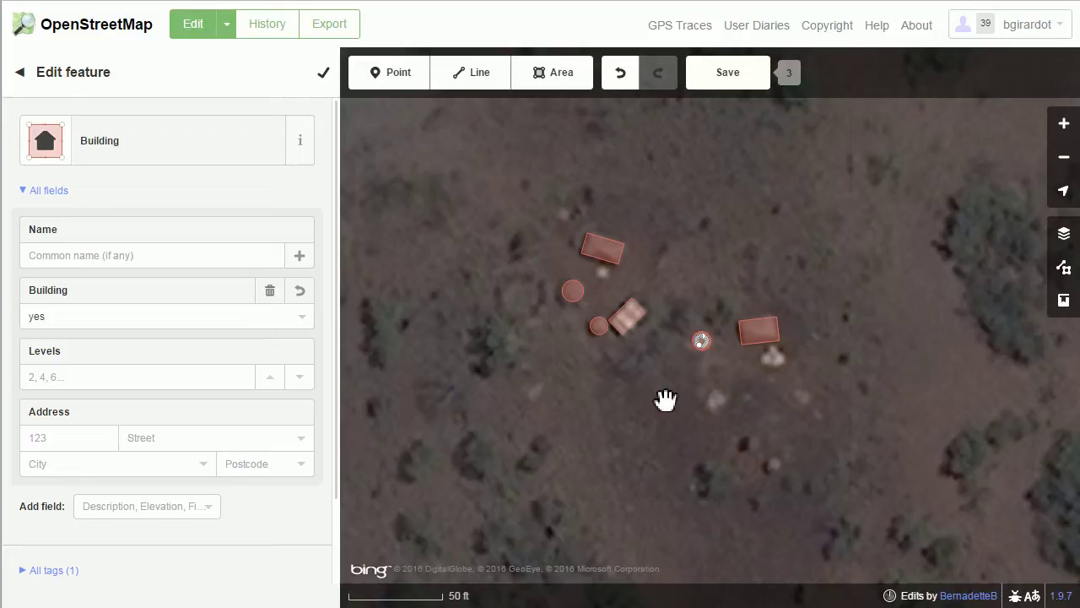
left_click(665, 399)
scroll(665, 399, "down", 1)
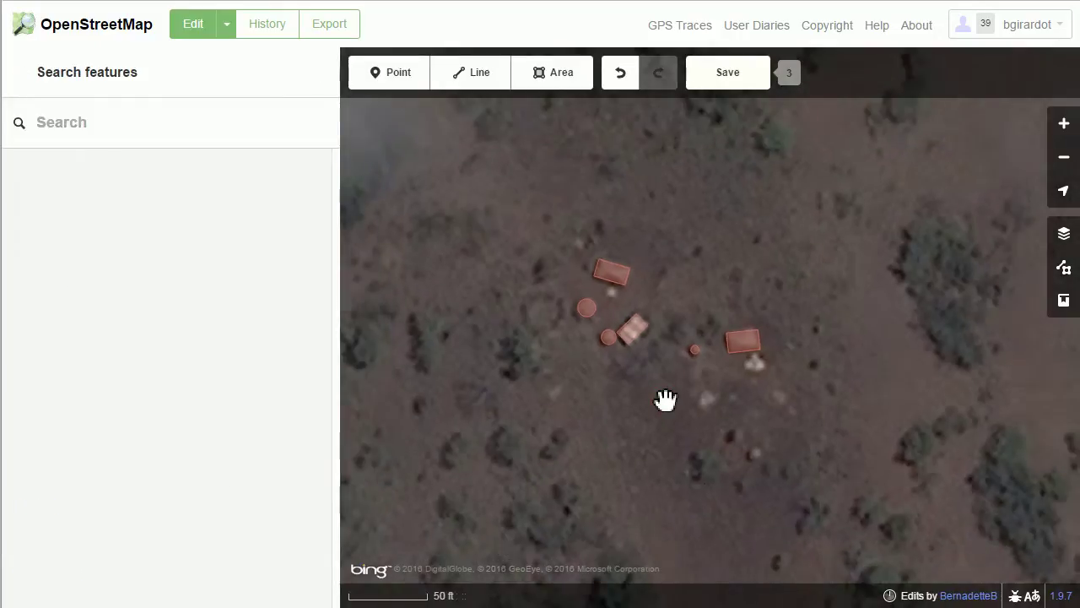
scroll(665, 400, "down", 1)
scroll(666, 400, "down", 1)
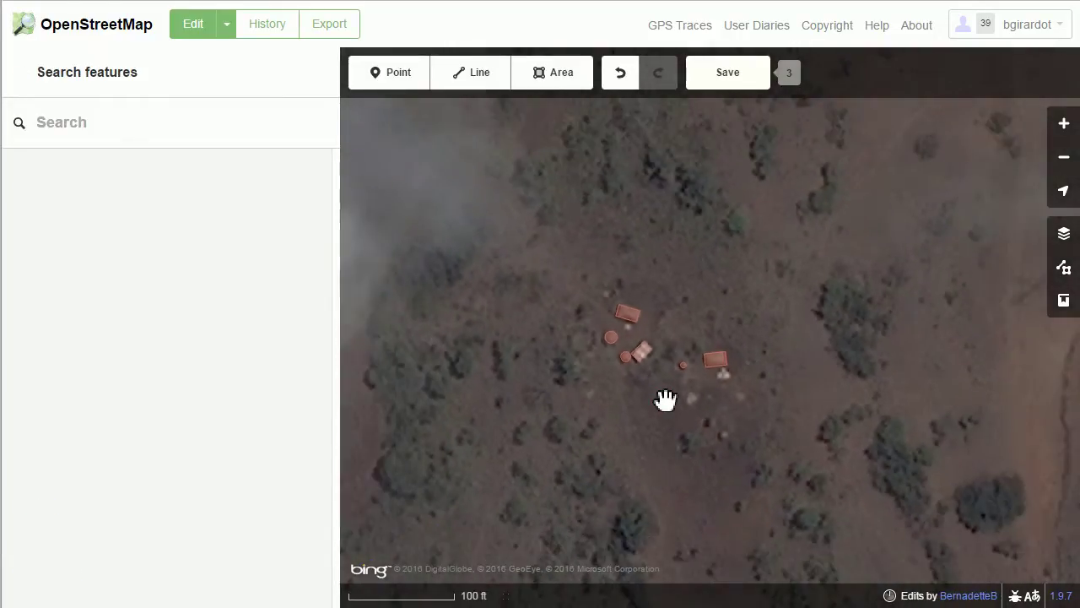
left_click_drag(762, 398, 752, 439)
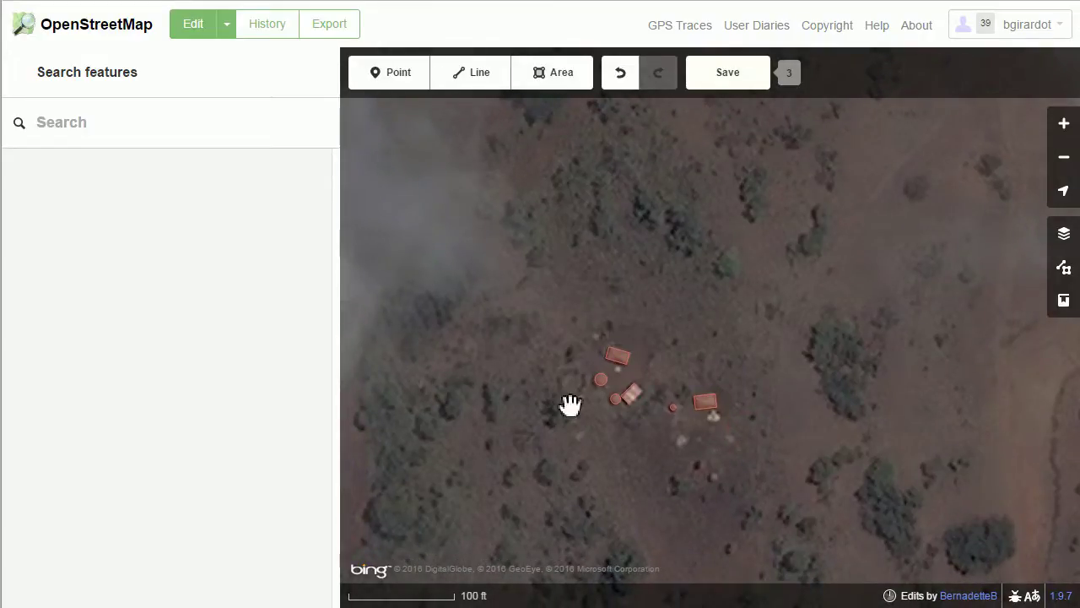
Draw an eight-node area enclosing the whole building cluster and tag it as Residential Area
left_click(557, 81)
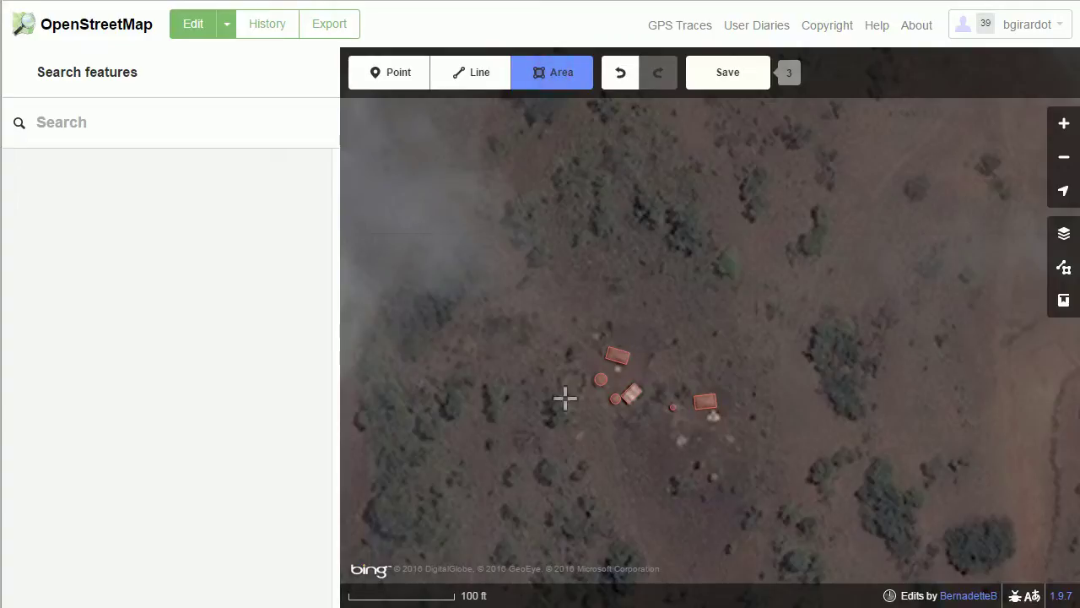
left_click(663, 374)
left_click(728, 388)
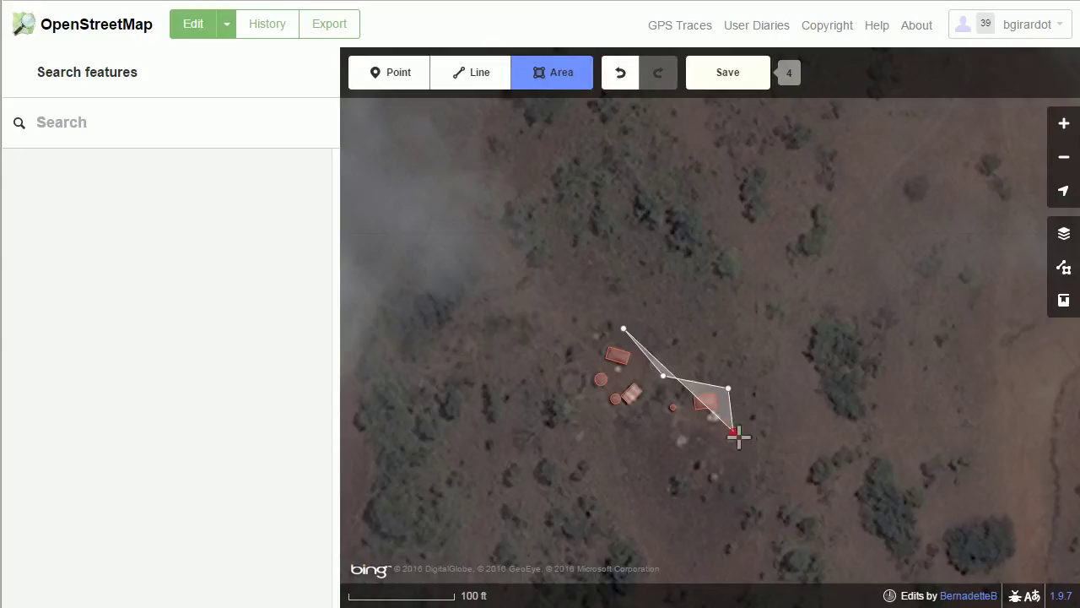
left_click(733, 433)
left_click(647, 436)
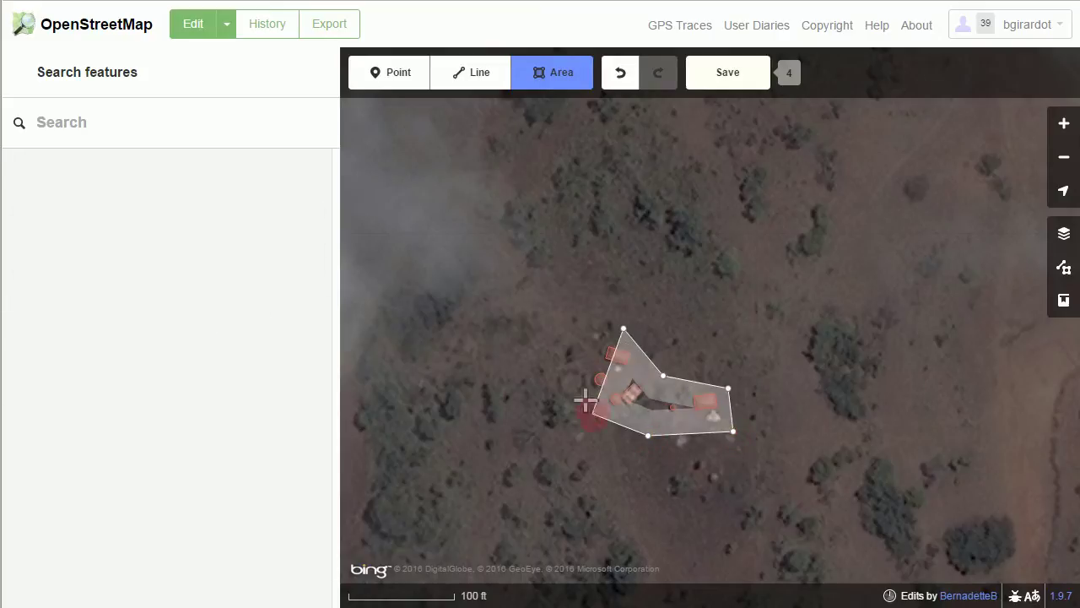
left_click(593, 414)
left_click(575, 376)
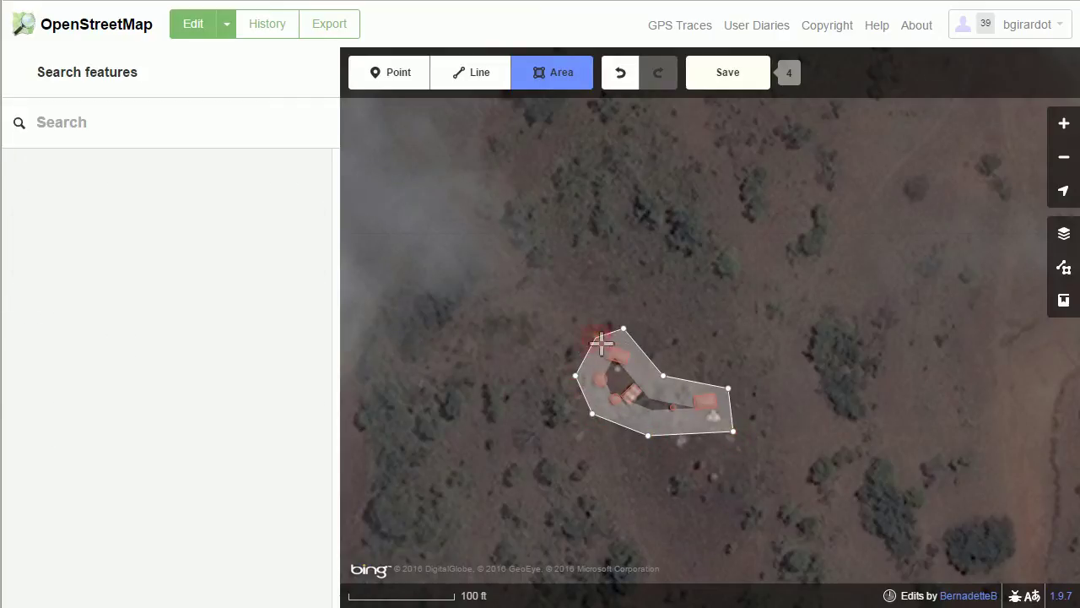
left_click(597, 339)
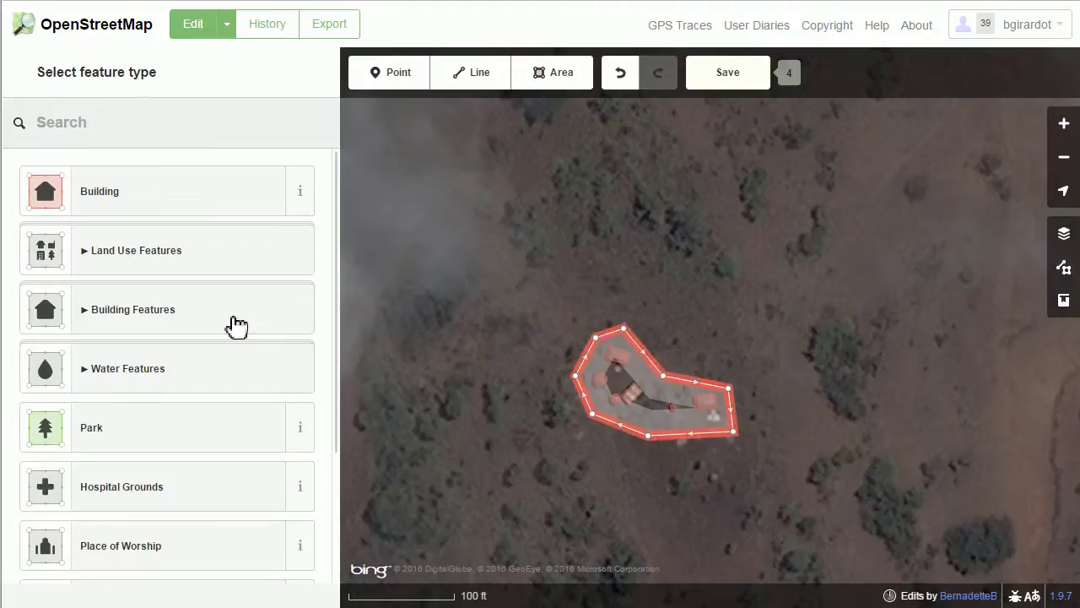
left_click(176, 258)
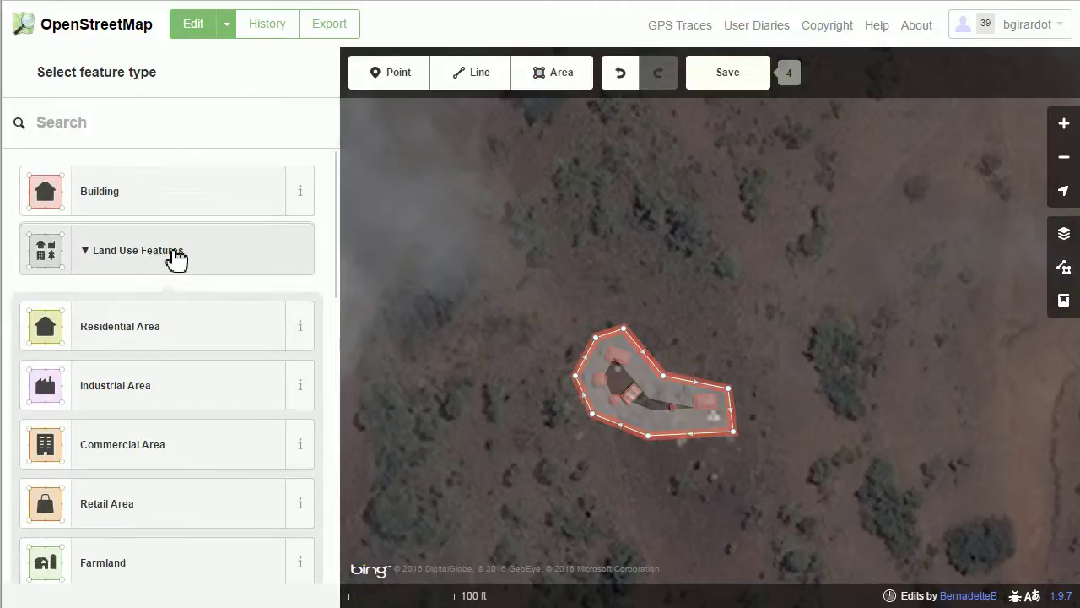
left_click(181, 335)
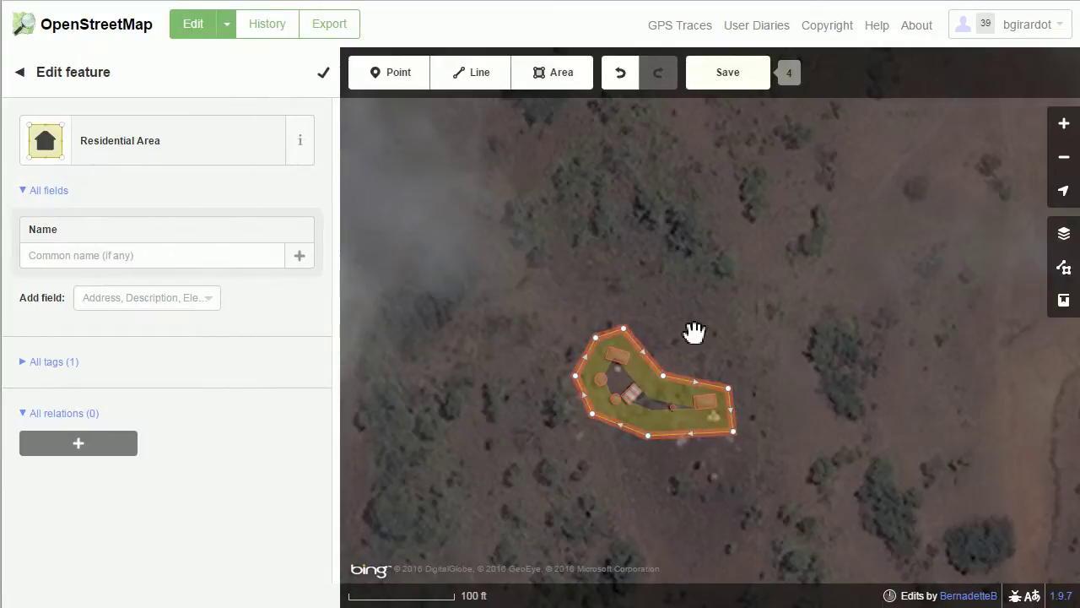
Examine the imagery between the residential area and the existing road to its north for a connecting track
scroll(840, 361, "down", 2)
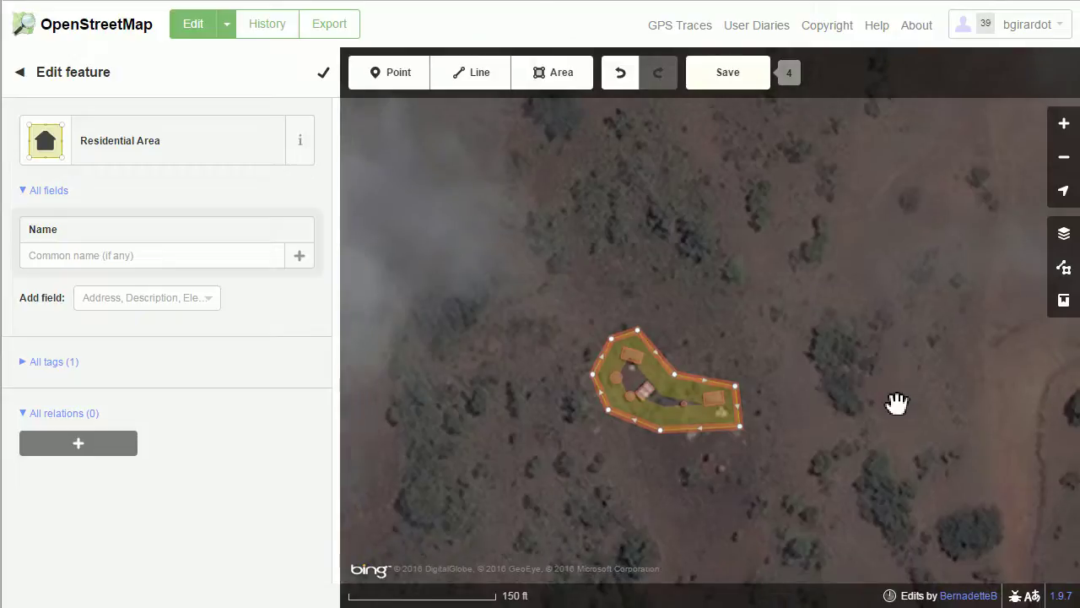
left_click_drag(897, 372, 743, 369)
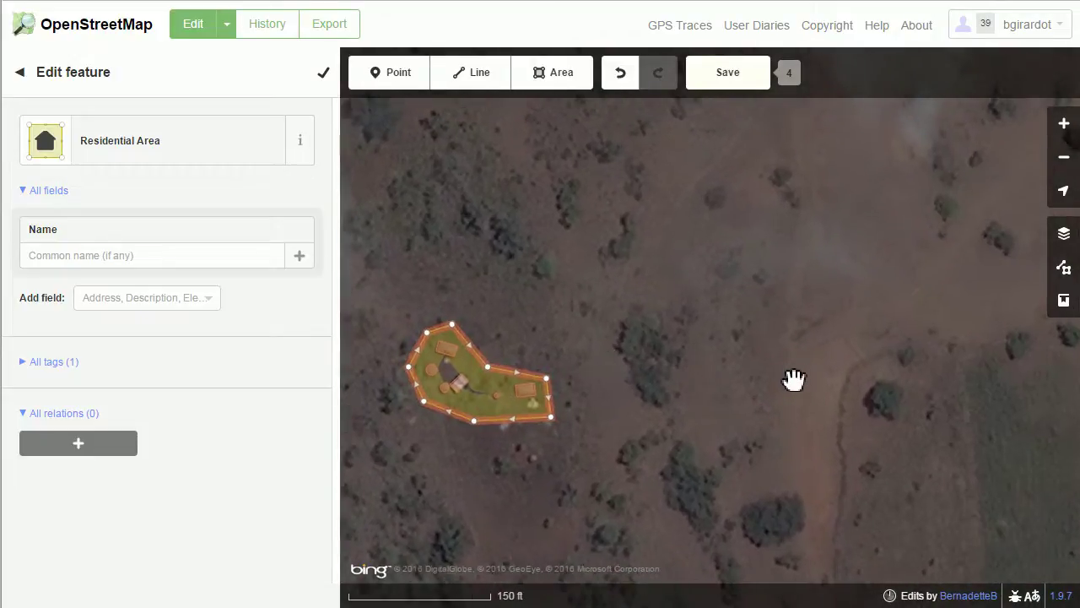
scroll(844, 365, "down", 1)
left_click(1066, 161)
left_click(1066, 160)
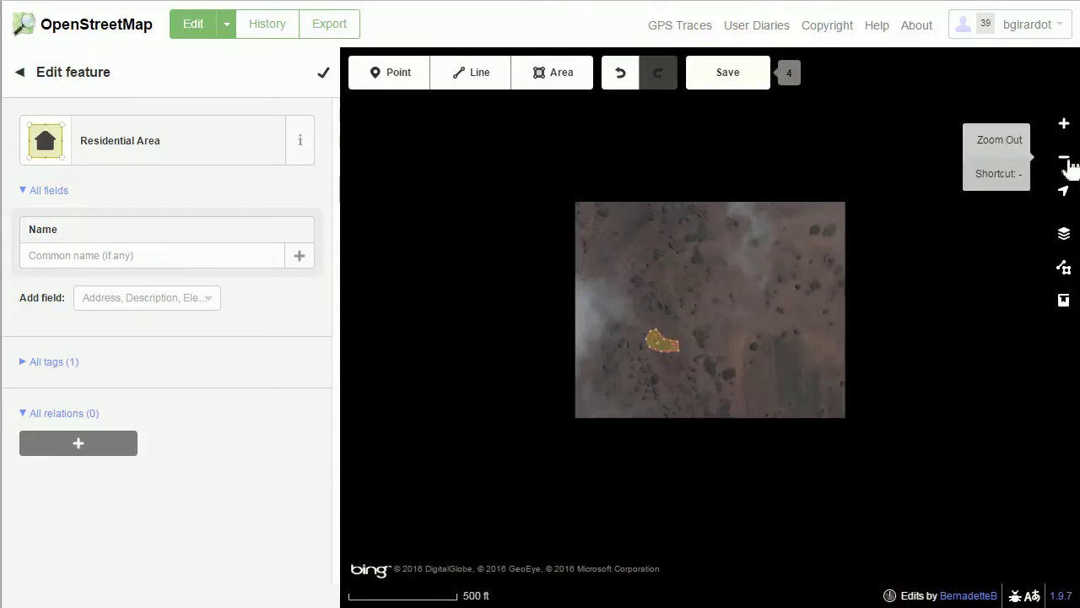
left_click_drag(688, 270, 672, 397)
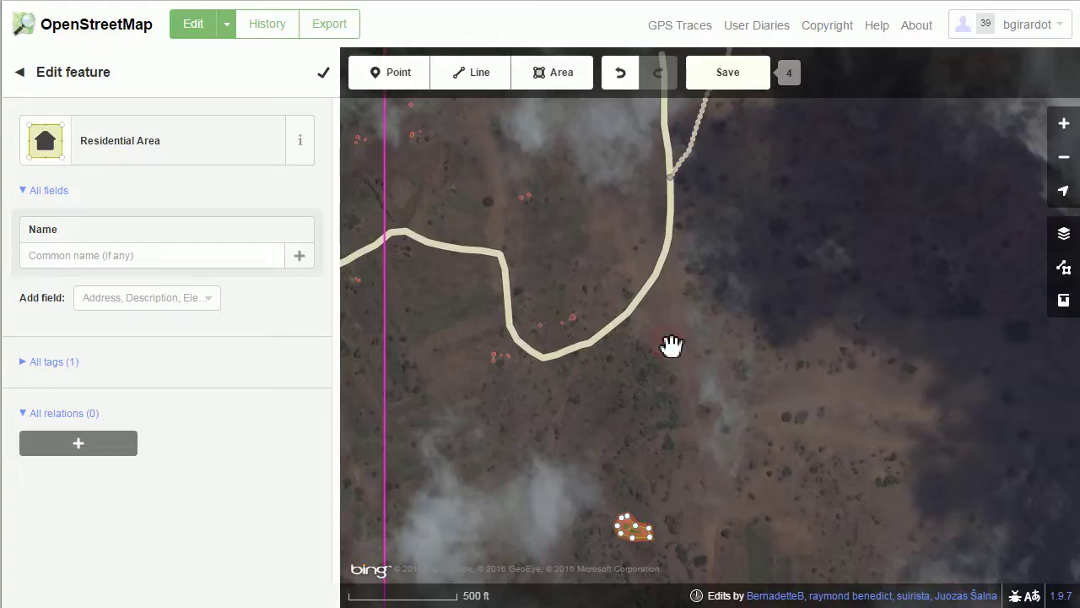
double_click(657, 293)
left_click_drag(681, 389, 653, 318)
scroll(653, 317, "up", 2)
left_click_drag(656, 242, 634, 224)
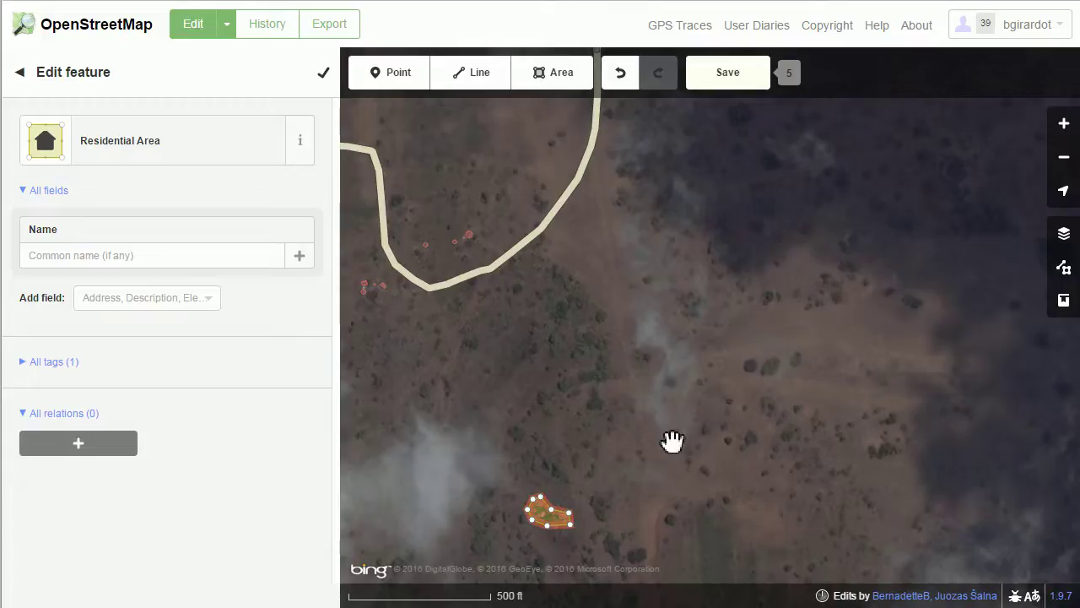
Check the terrain south of the residential area for a continuing road or track
key("Down")
key("Down")
key("Down")
key("Down")
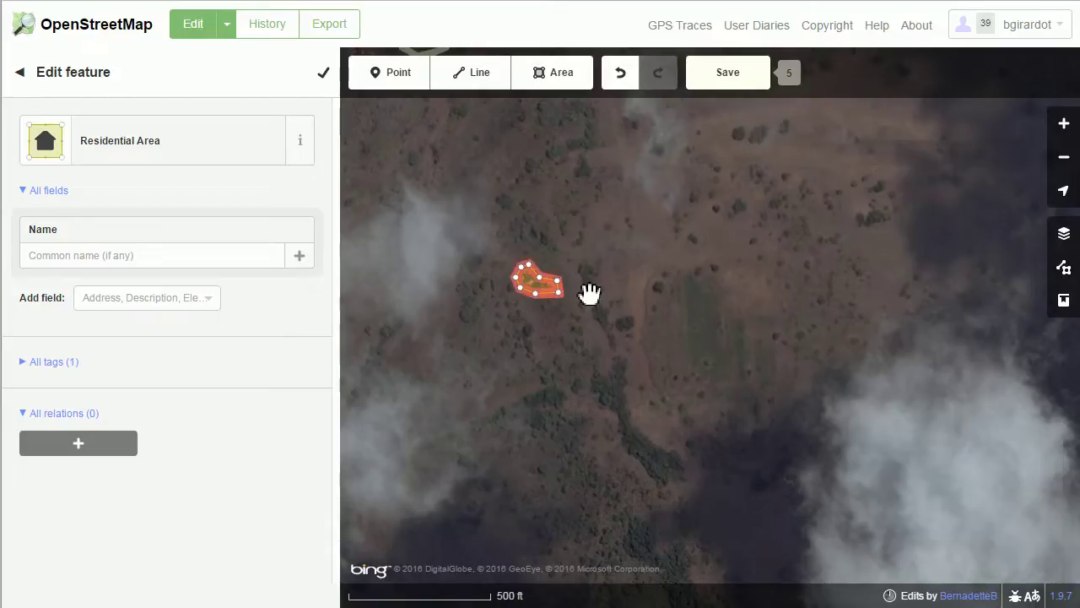
key("Up")
key("Up")
key("Up")
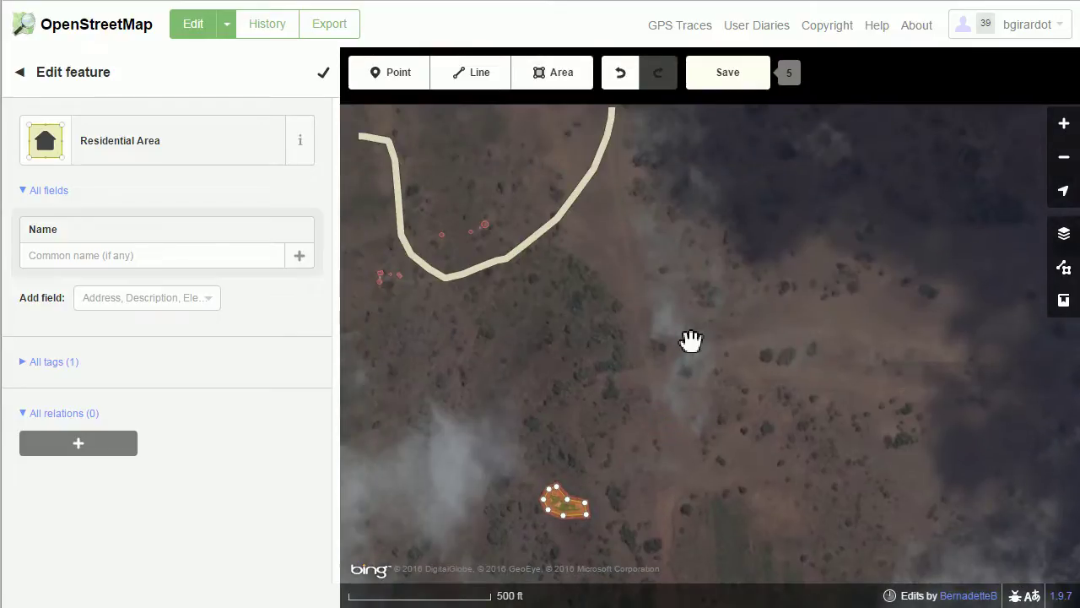
Review the mapped road network and cloud cover across the whole task square
left_click(1065, 160)
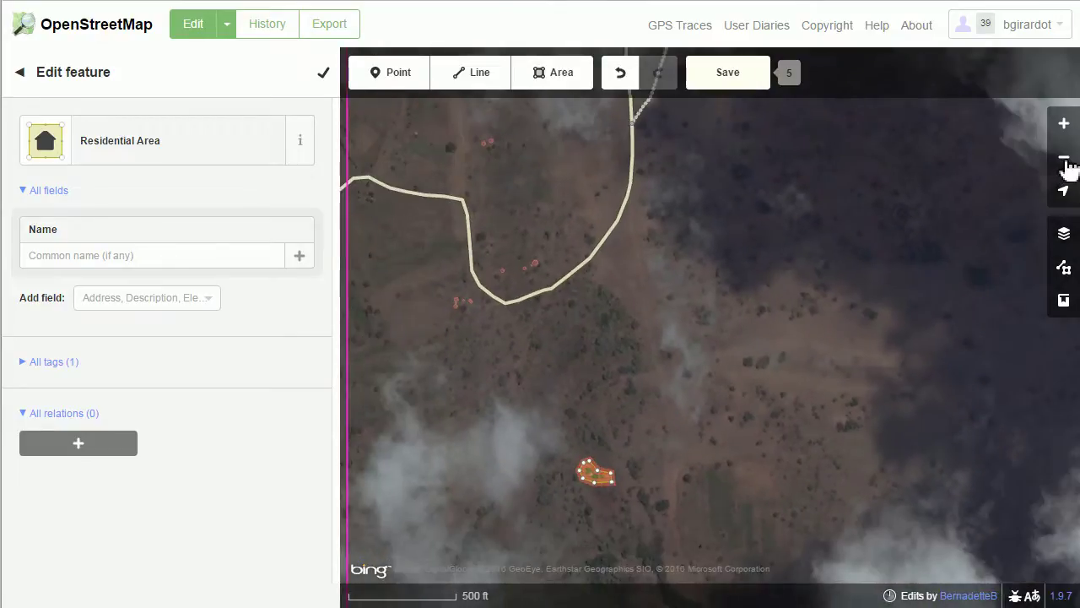
left_click(1064, 158)
left_click(1064, 158)
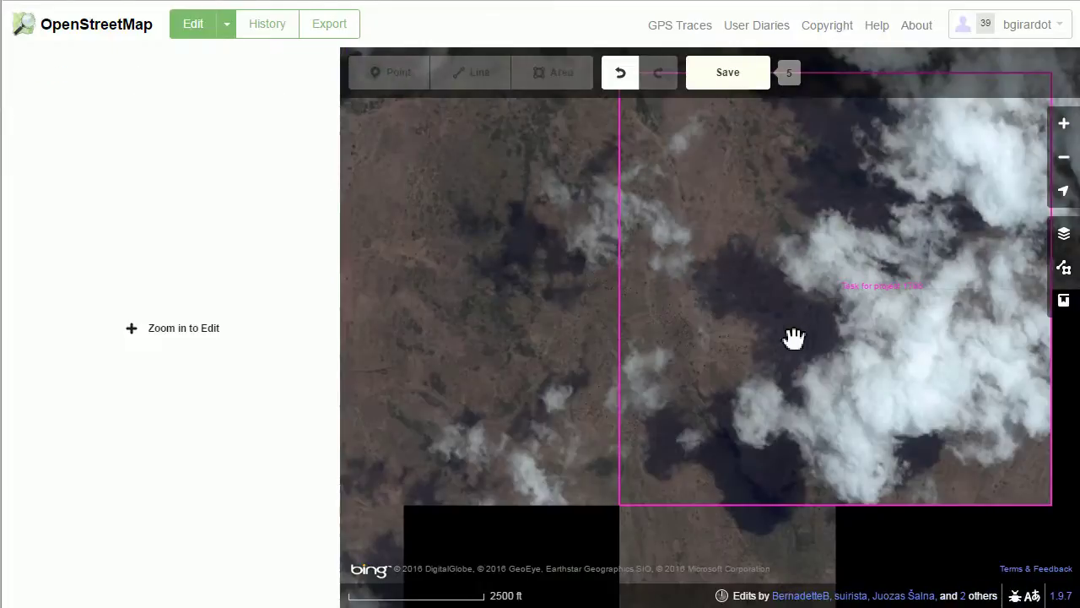
left_click_drag(741, 249, 714, 296)
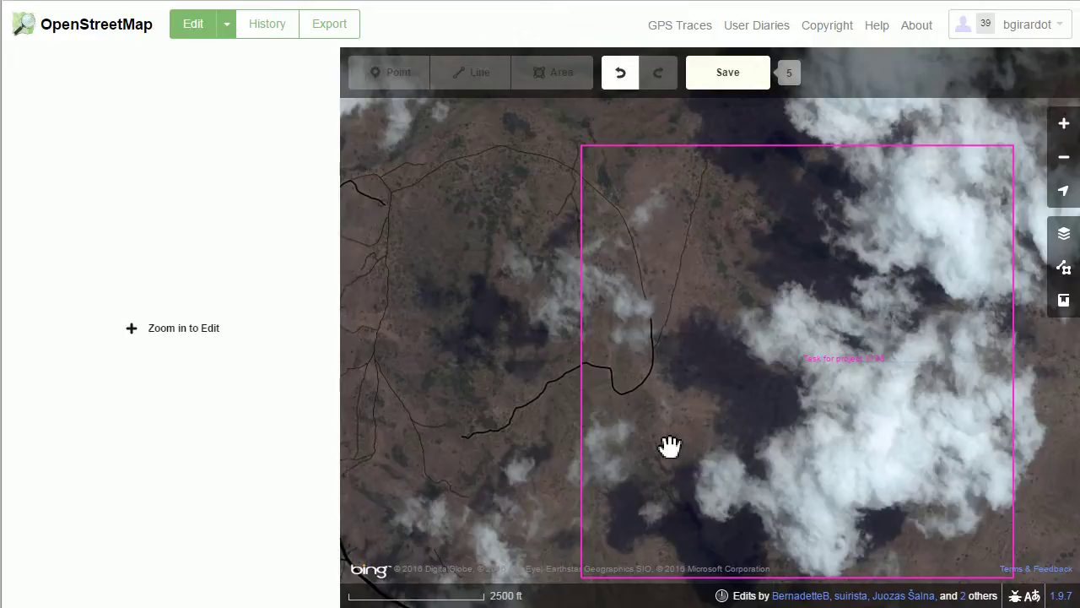
scroll(669, 446, "up", 2)
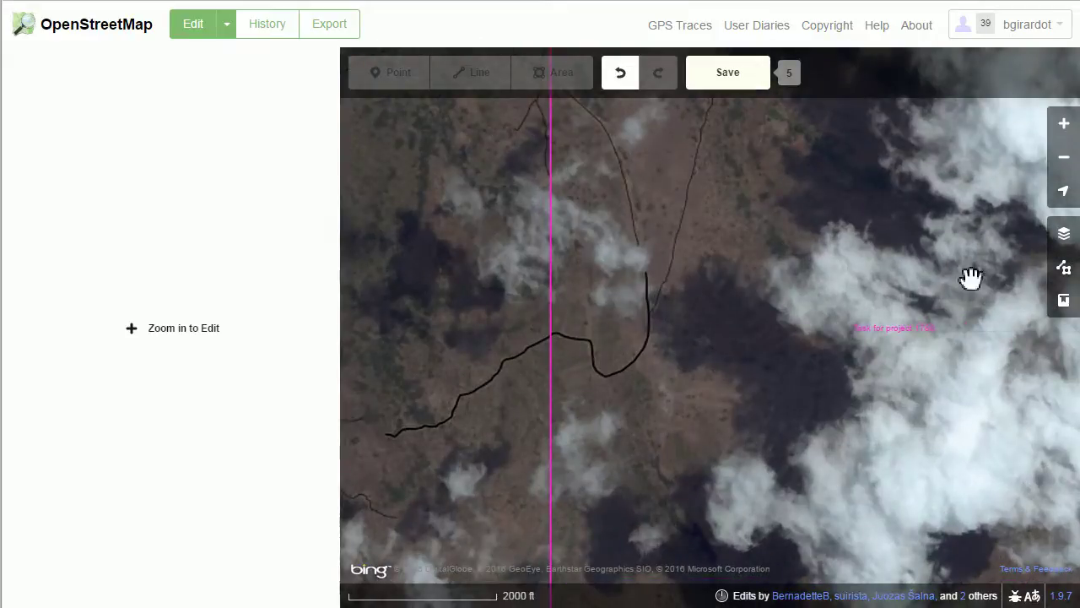
left_click(1067, 126)
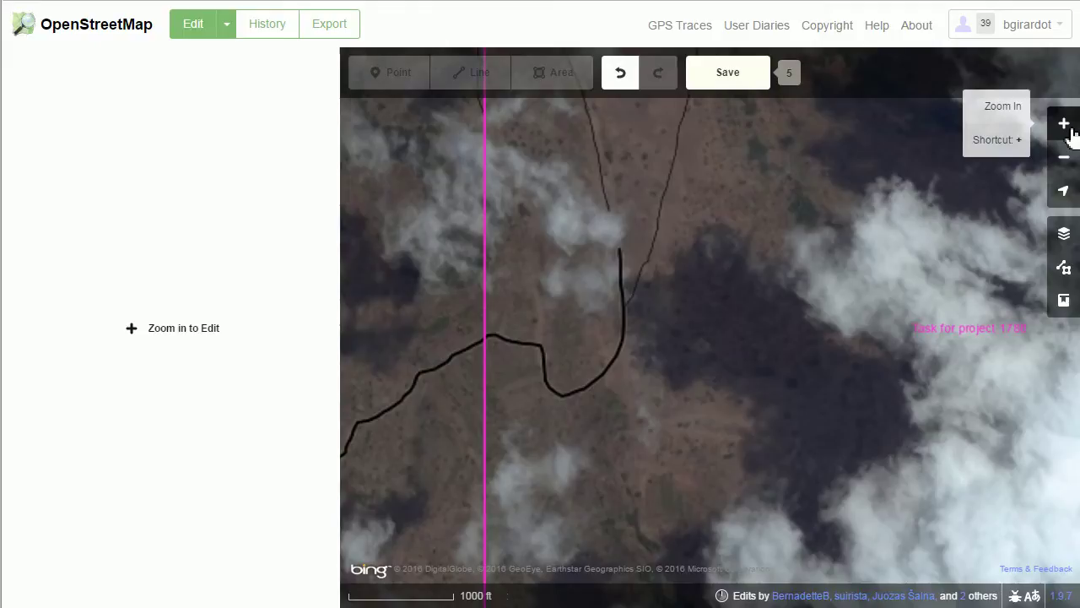
left_click(1067, 127)
Draw a line from the existing road's eastern curve south, bending west to end just short of the residential area, and classify it under Path Features
left_click_drag(660, 481, 743, 234)
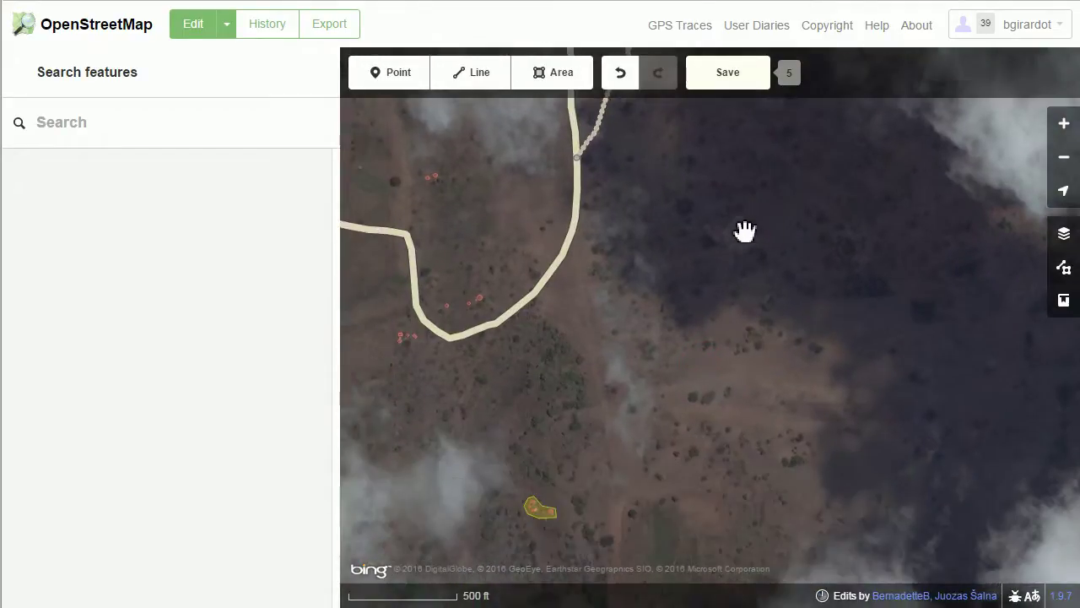
left_click_drag(666, 175, 677, 238)
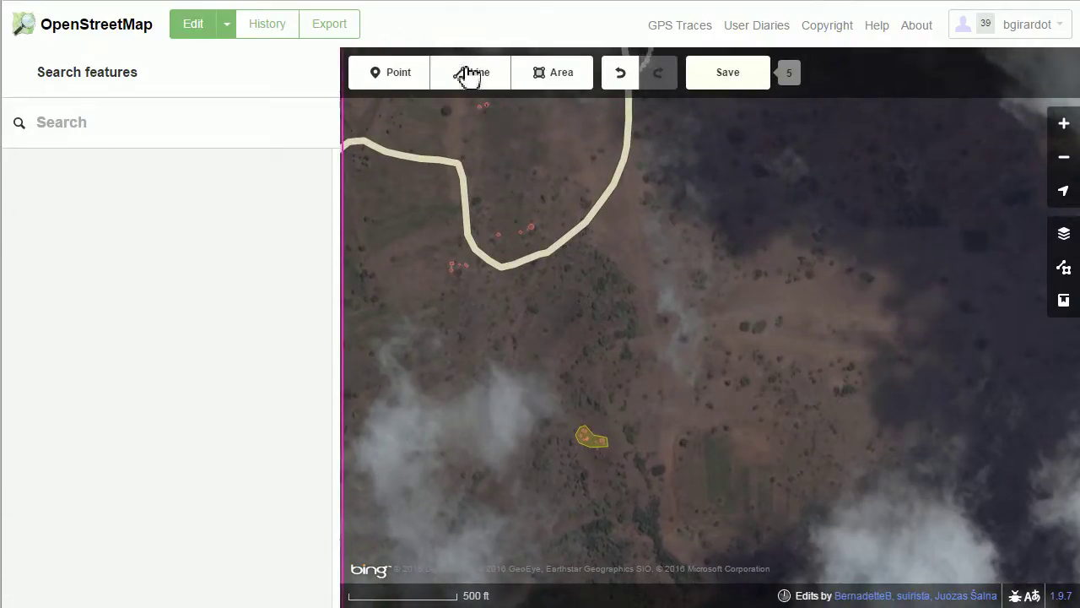
left_click(469, 74)
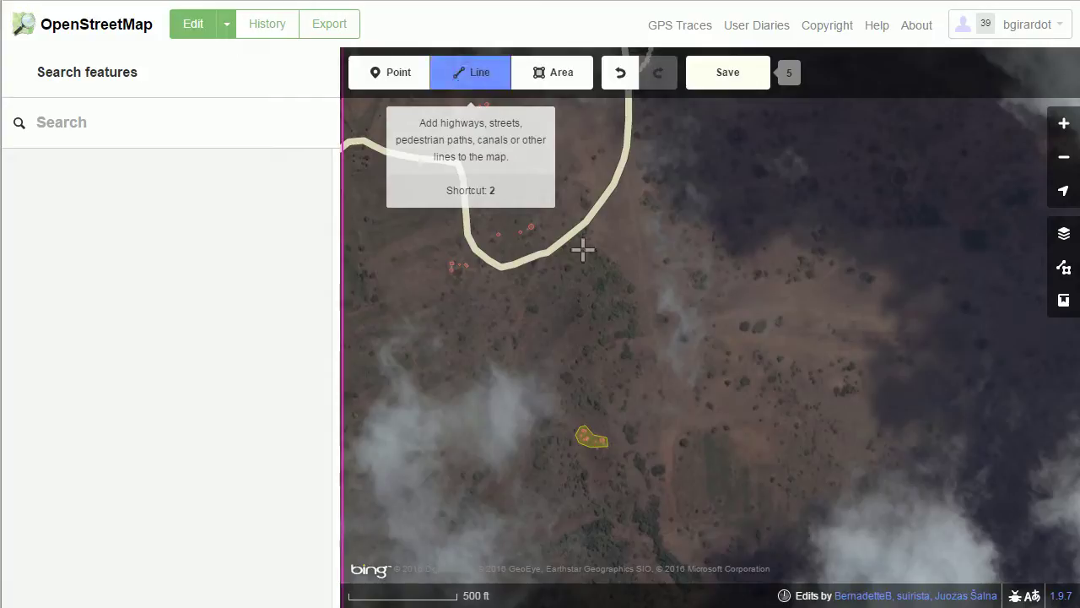
left_click(629, 178)
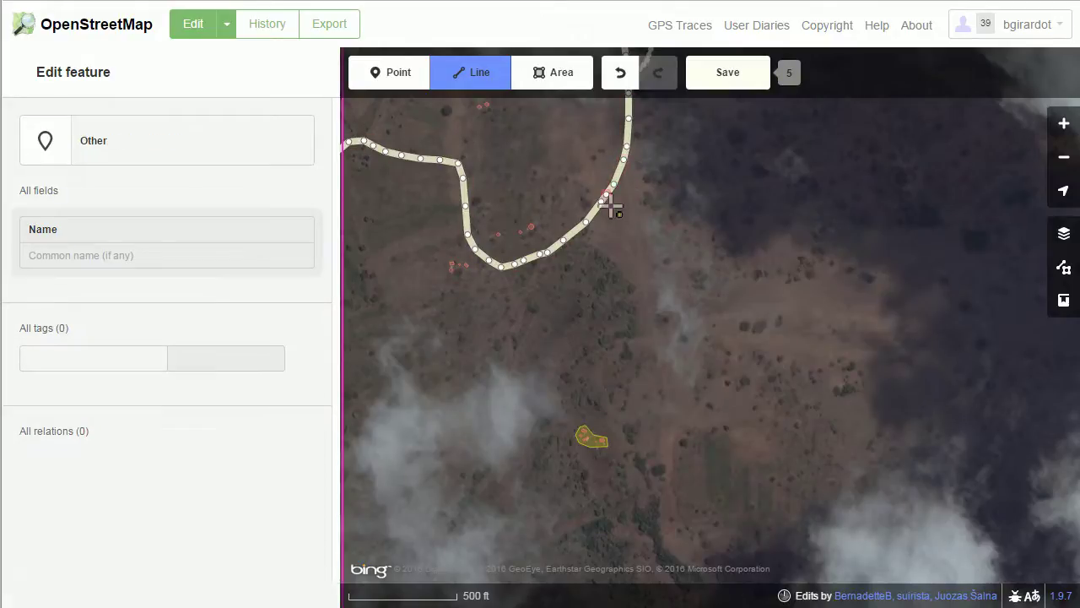
key("Escape")
left_click(625, 162)
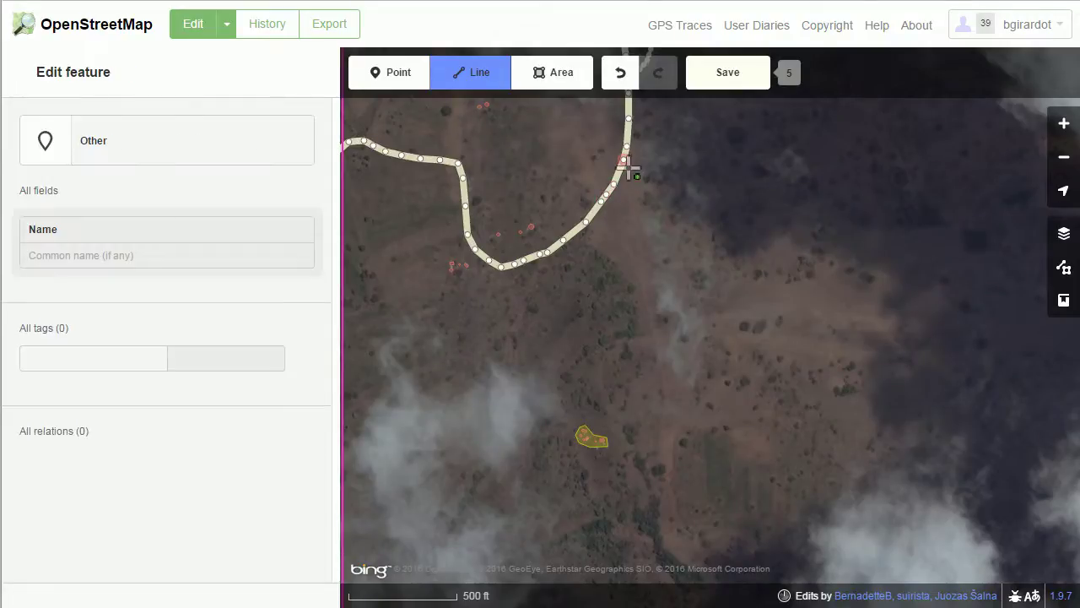
key("Escape")
left_click(627, 164)
left_click(625, 162)
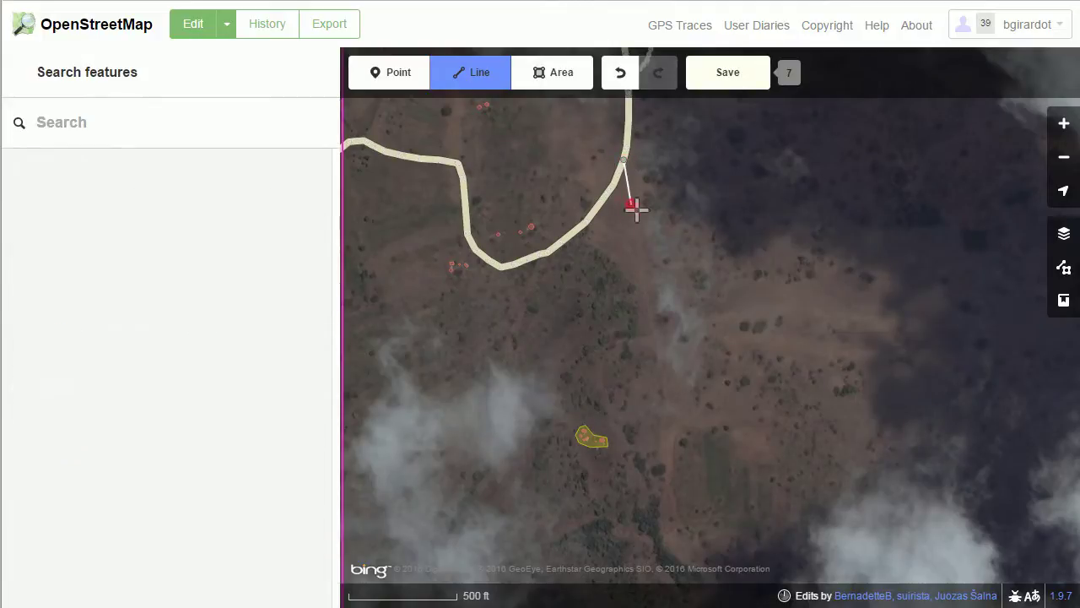
left_click(642, 262)
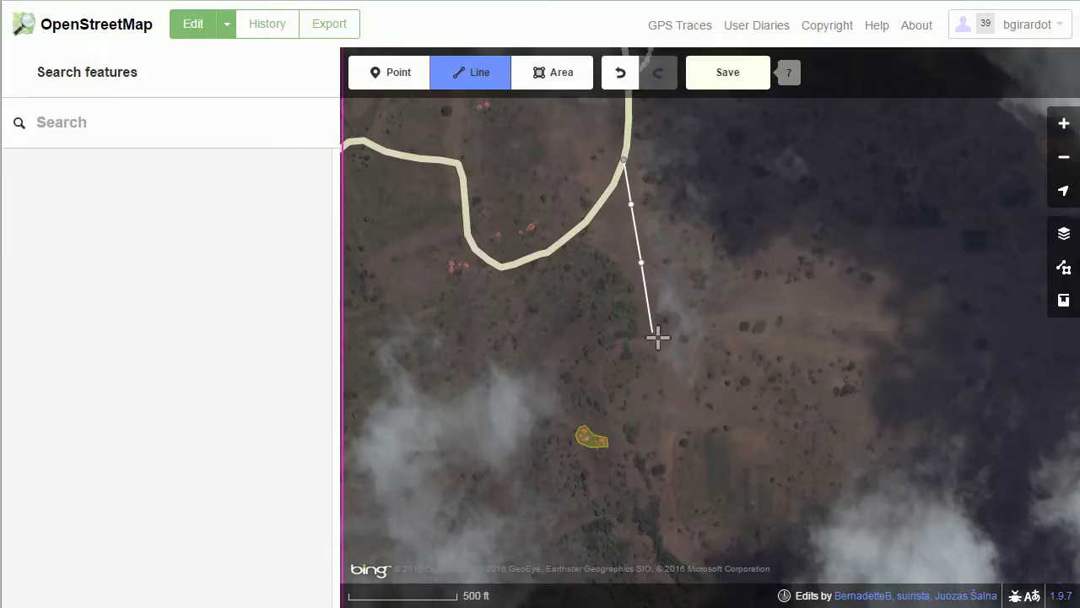
left_click(666, 387)
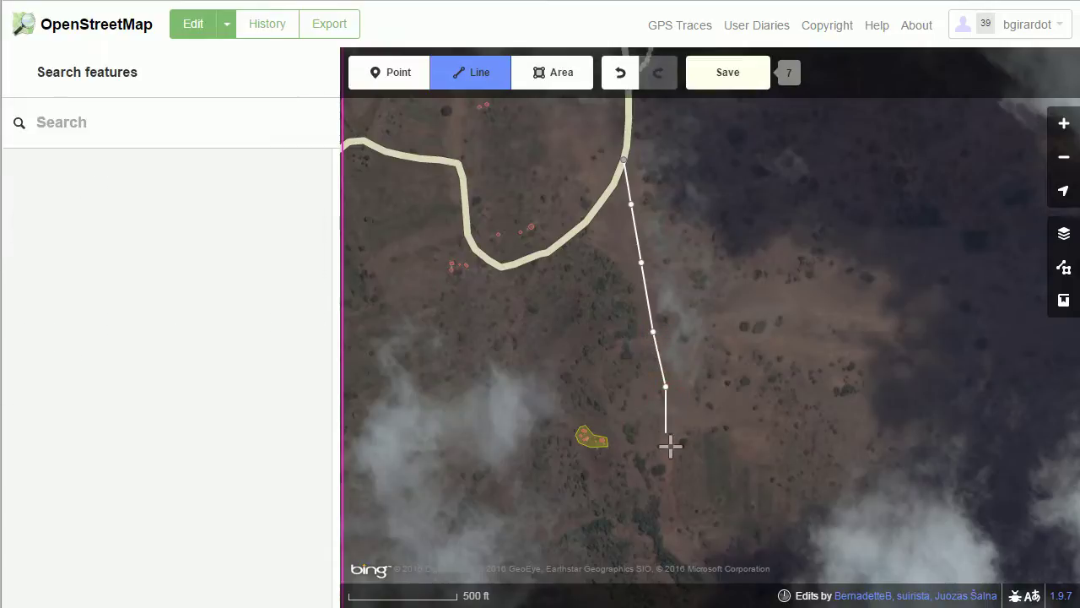
left_click(665, 447)
double_click(631, 451)
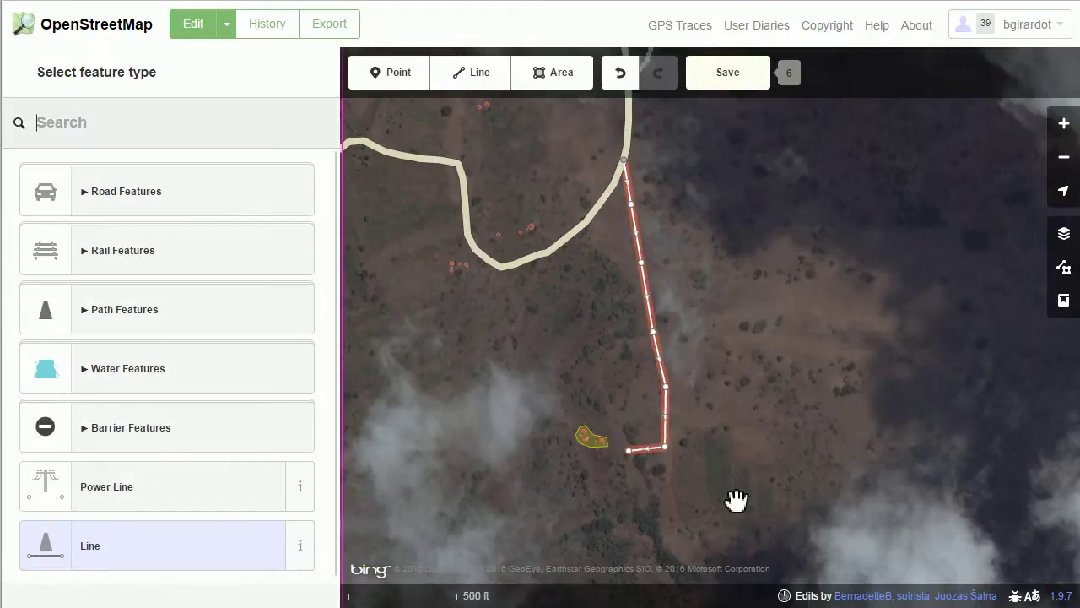
left_click(159, 321)
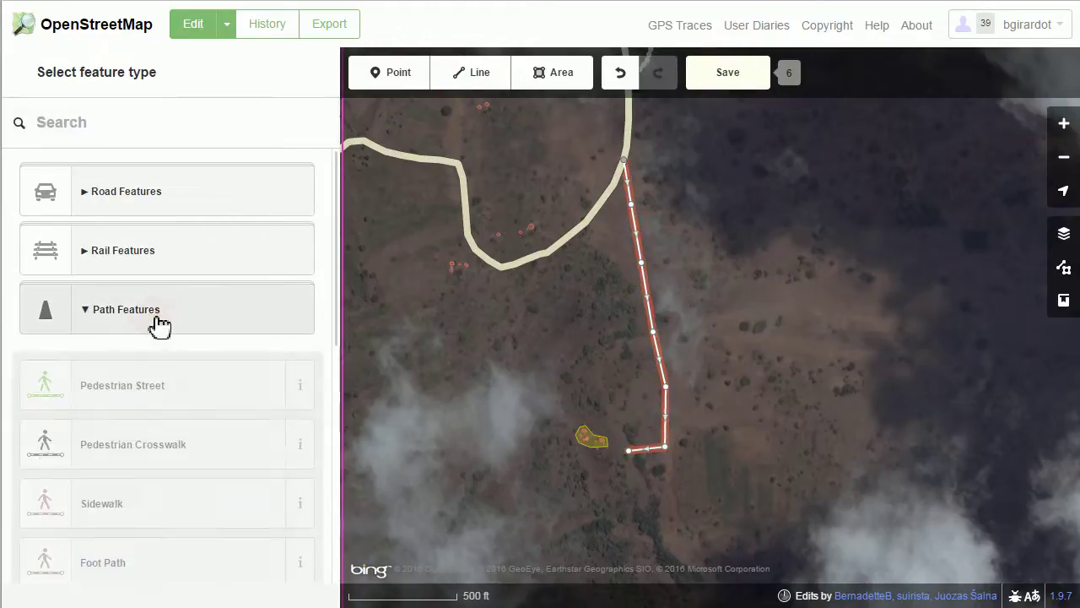
scroll(188, 502, "down", 4)
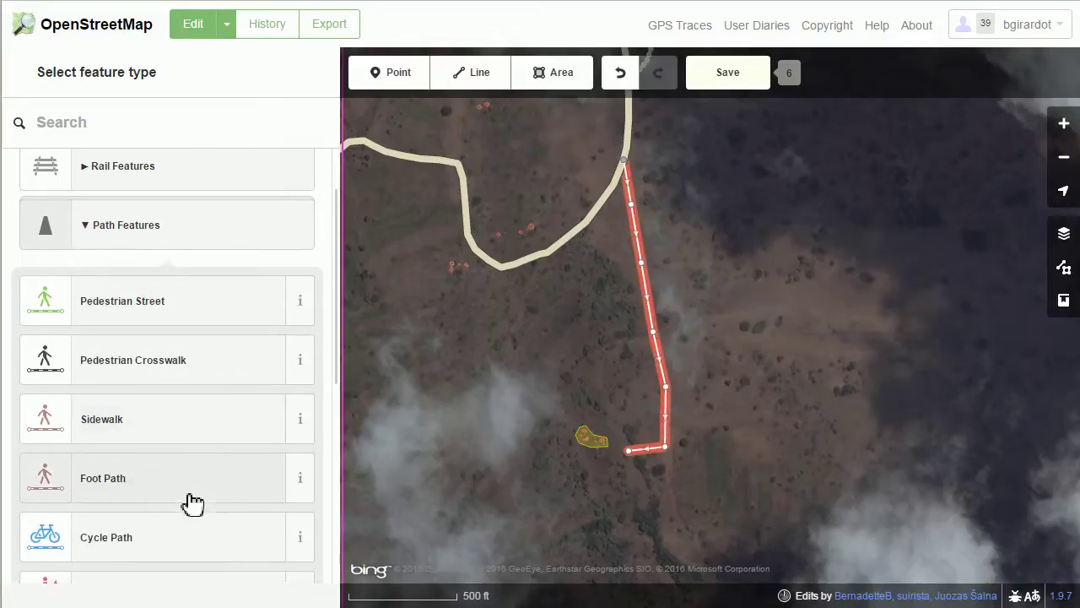
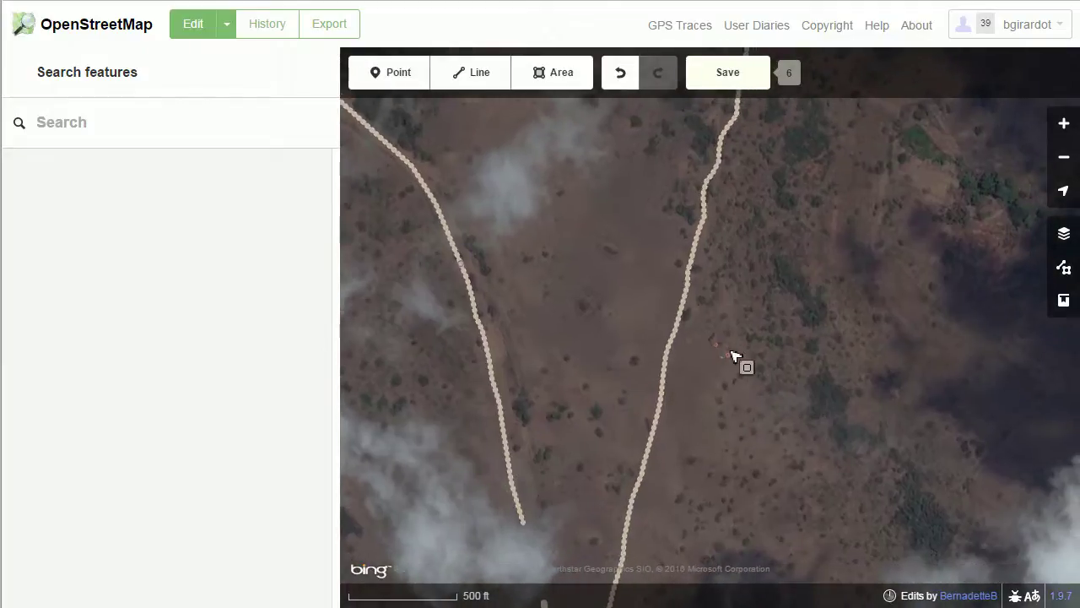
Examine the two mapped buildings east of the unmaintained track road and the faint trails between them and that road
left_click(734, 356)
scroll(735, 356, "up", 1)
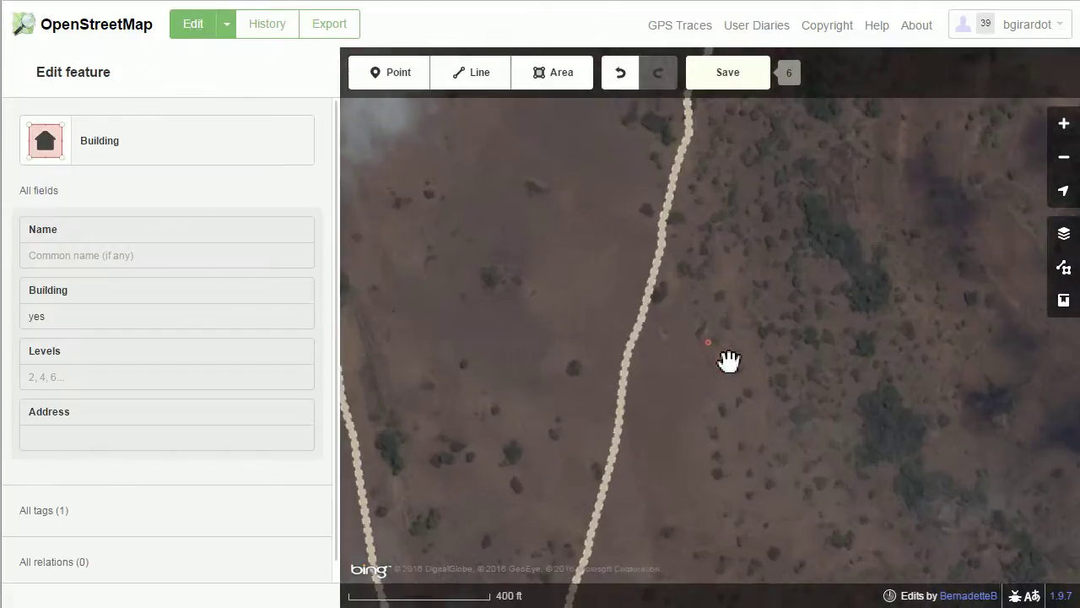
double_click(724, 358)
scroll(719, 362, "up", 1)
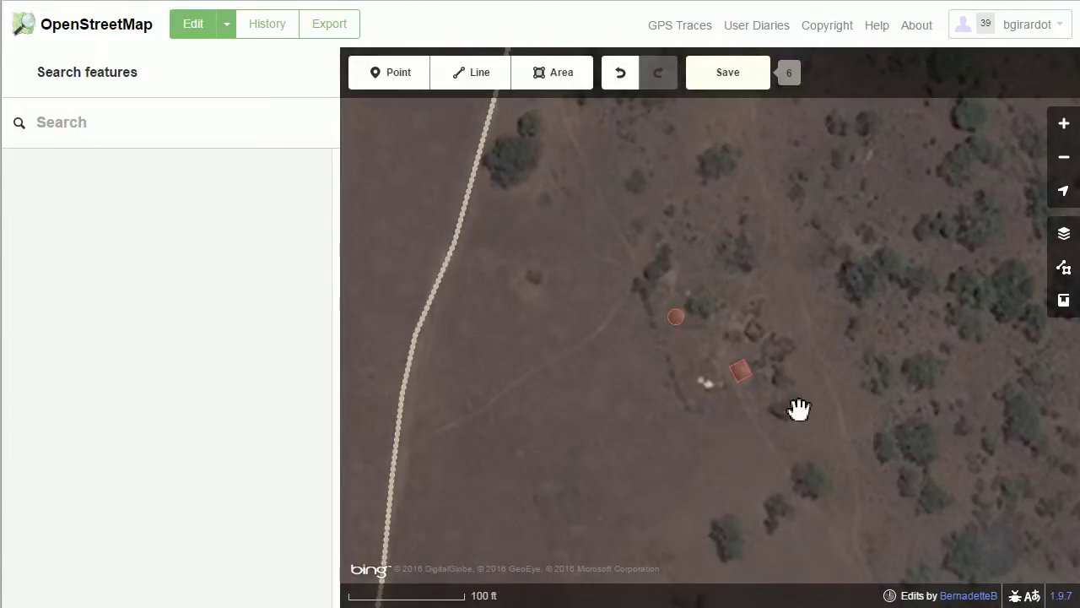
left_click_drag(756, 336, 789, 411)
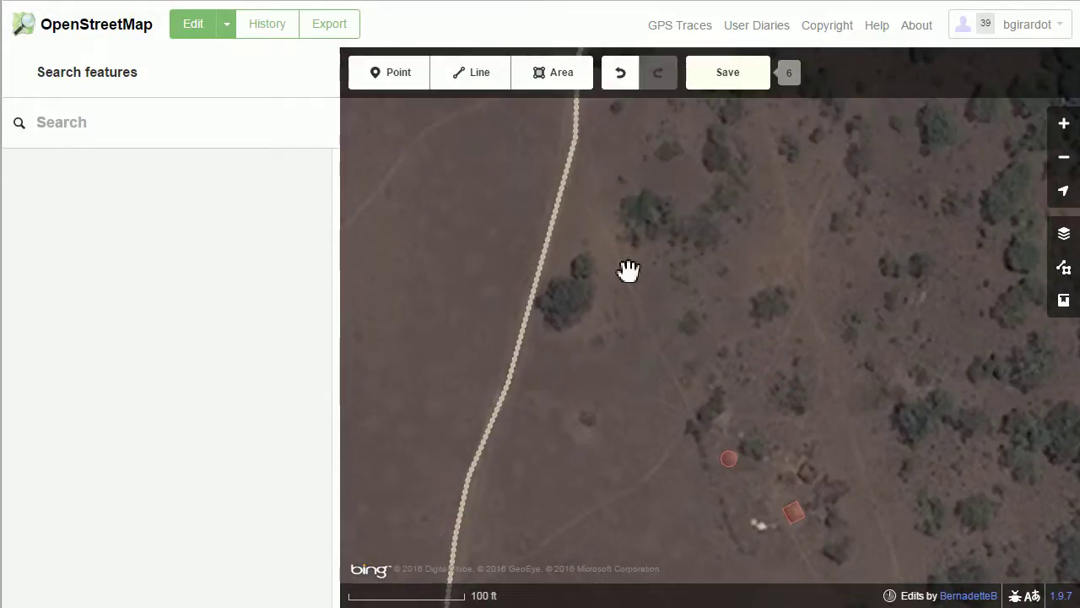
left_click_drag(729, 374, 736, 282)
left_click(534, 260)
left_click(455, 412)
left_click(489, 382)
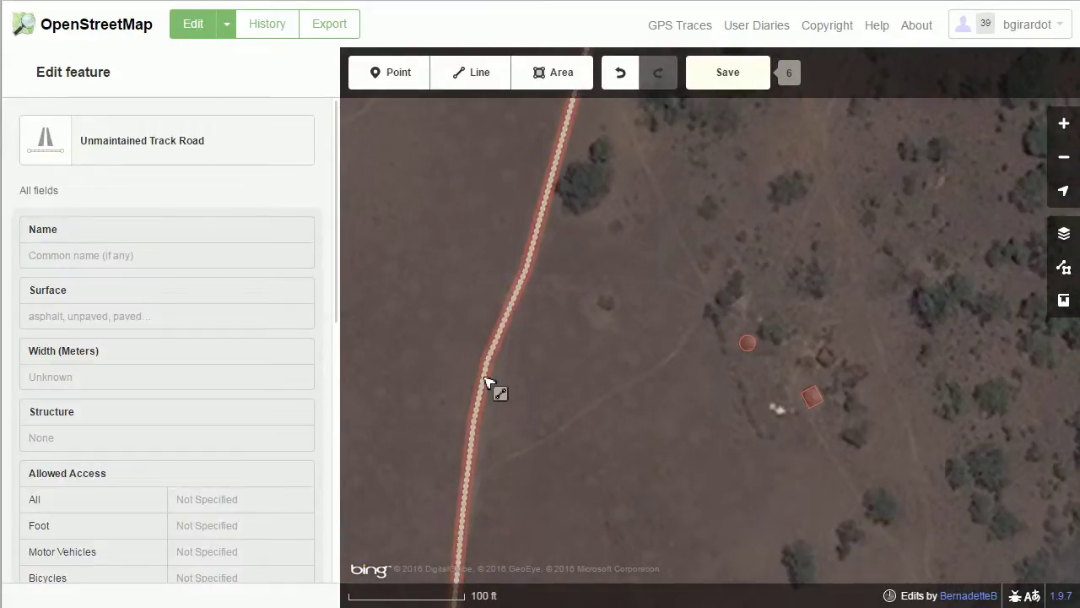
left_click(541, 398)
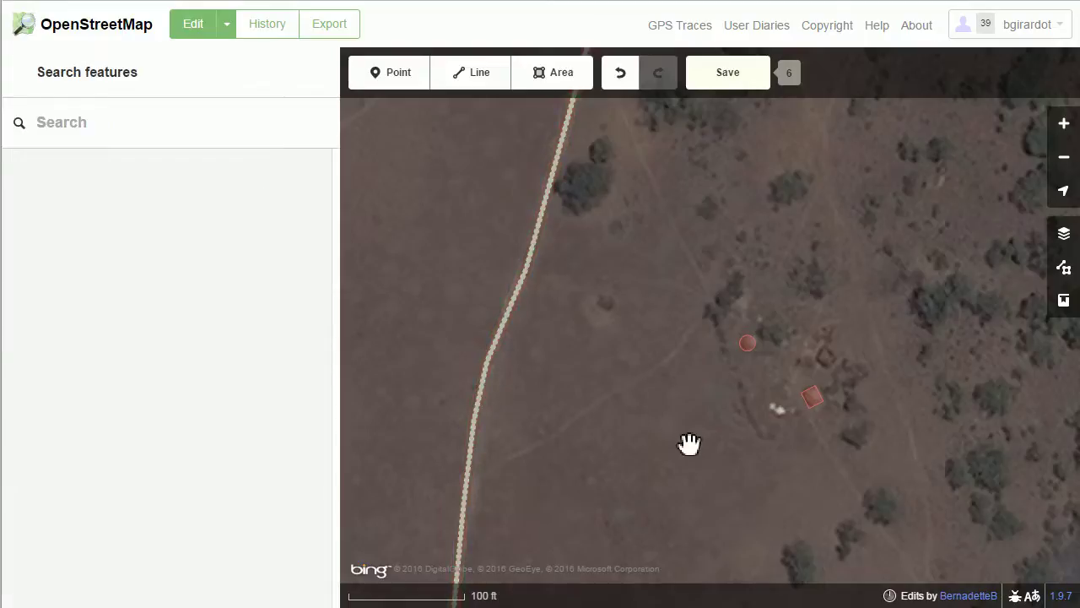
Check the terrain north and south of the two buildings for further trails leading to the unmaintained track road
scroll(701, 445, "down", 1)
key("Up")
key("Up")
key("Up")
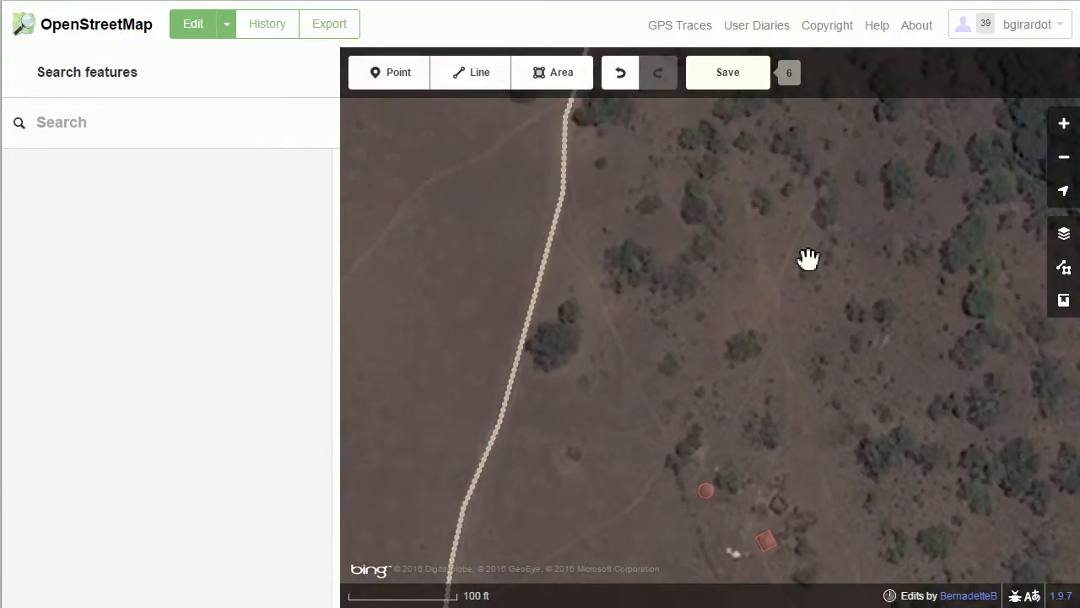
key("Down")
key("Down")
key("Down")
key("Down")
key("Down")
key("Right")
key("Right")
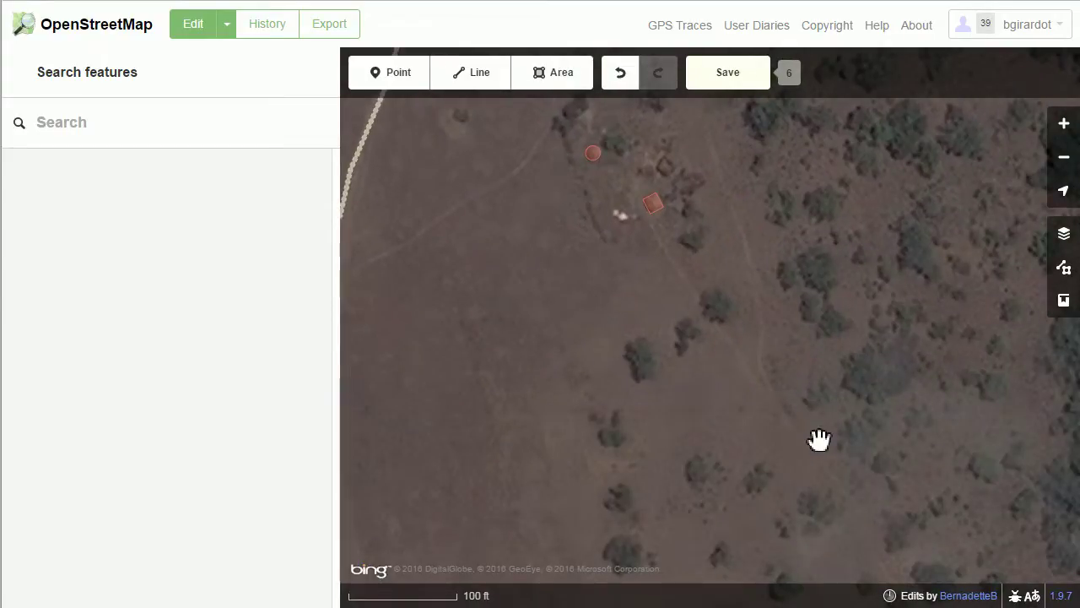
scroll(812, 439, "down", 1)
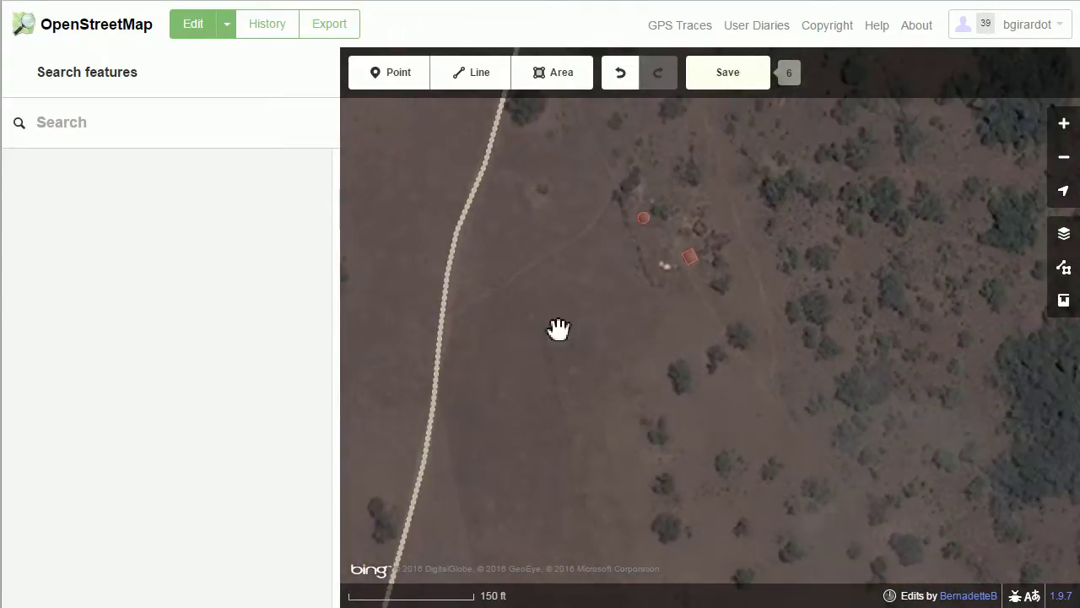
left_click(460, 242)
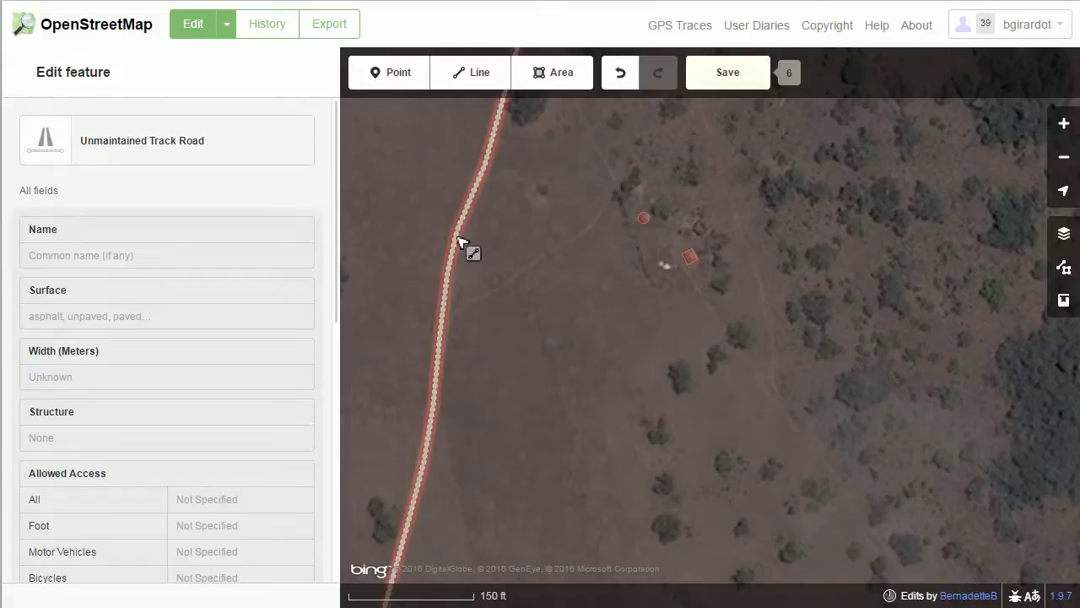
left_click(514, 268)
Inspect the imagery west of the unmaintained track road for faint trails continuing across the open ground
key("Left")
key("Left")
key("Up")
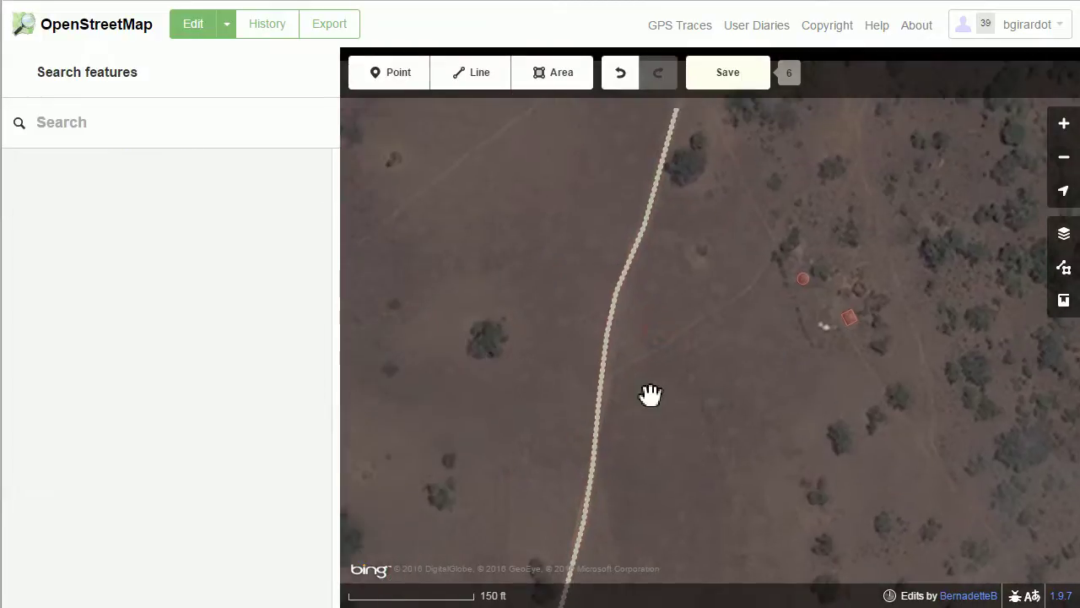
key("Left")
key("Left")
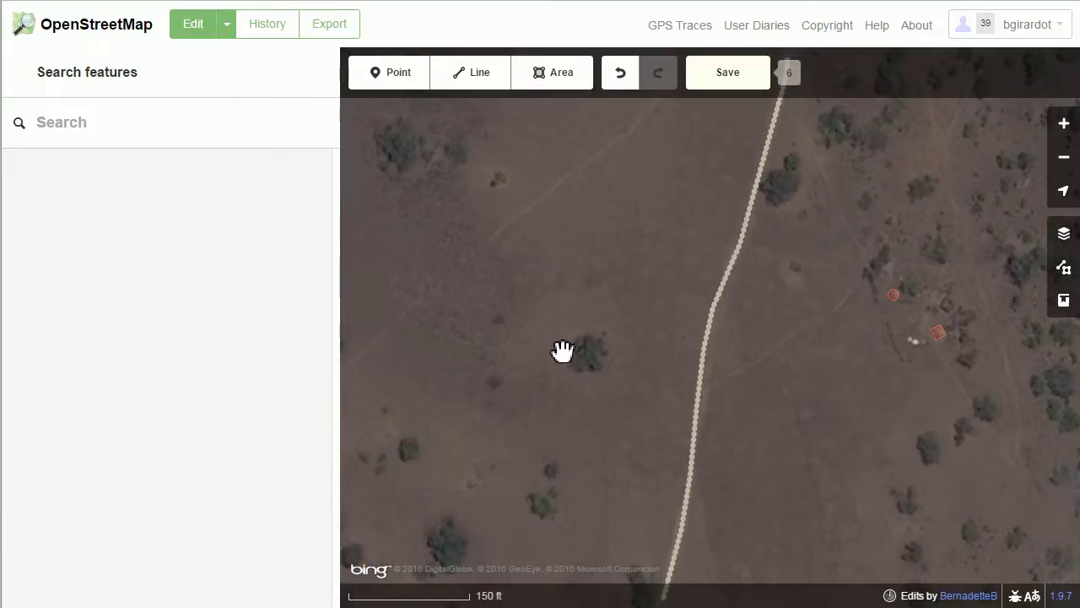
scroll(560, 349, "down", 1)
left_click(668, 358)
left_click(775, 357)
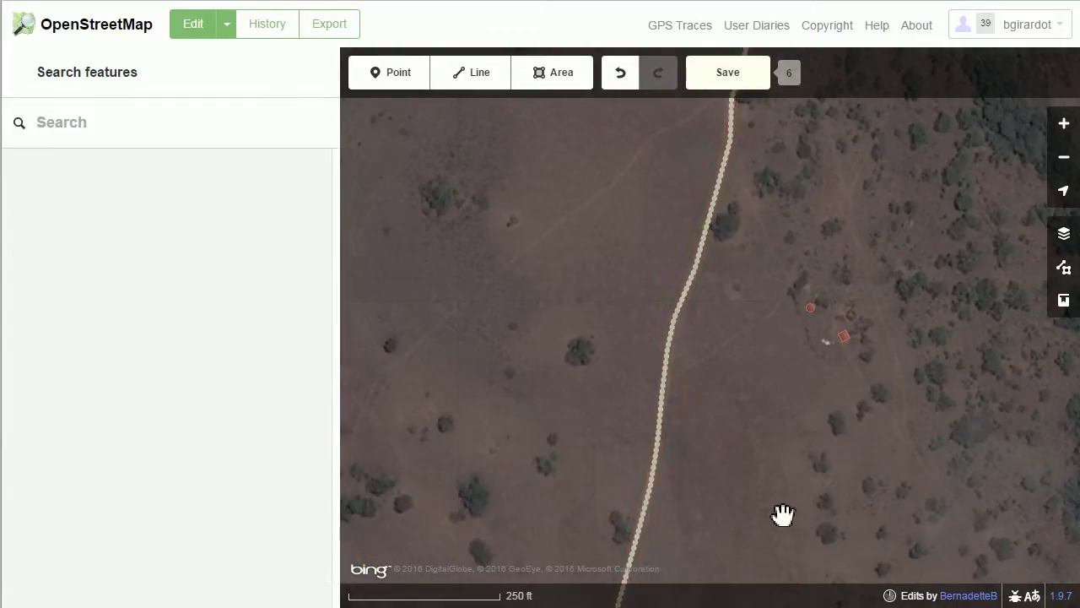
Follow the unmaintained track road south, past the junction and along the newly drawn path to the residential area
key("Down")
key("Down")
key("Down")
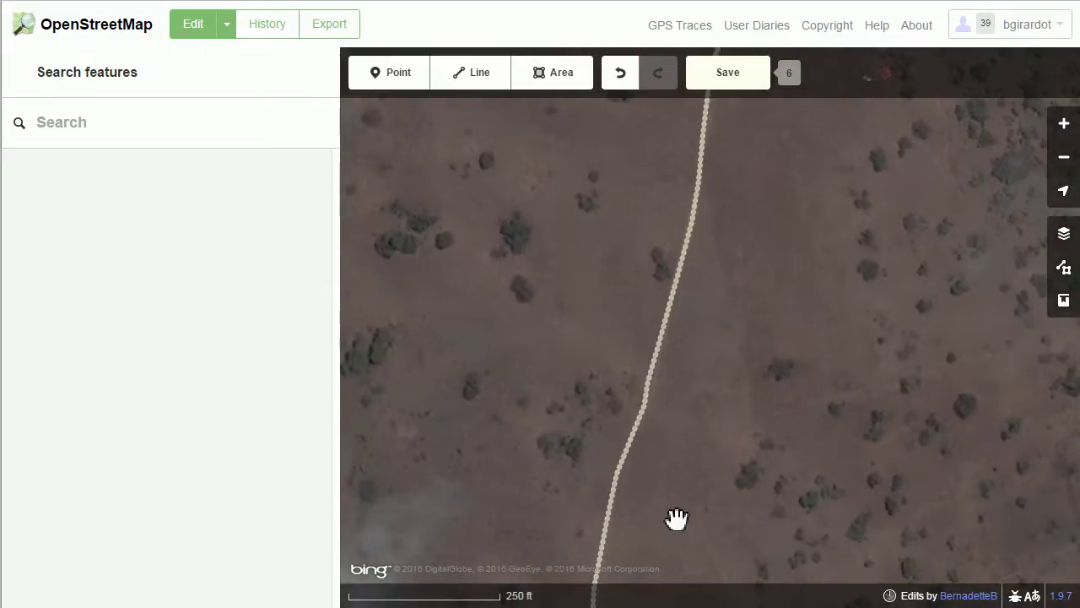
key("Down")
key("Down")
key("Down")
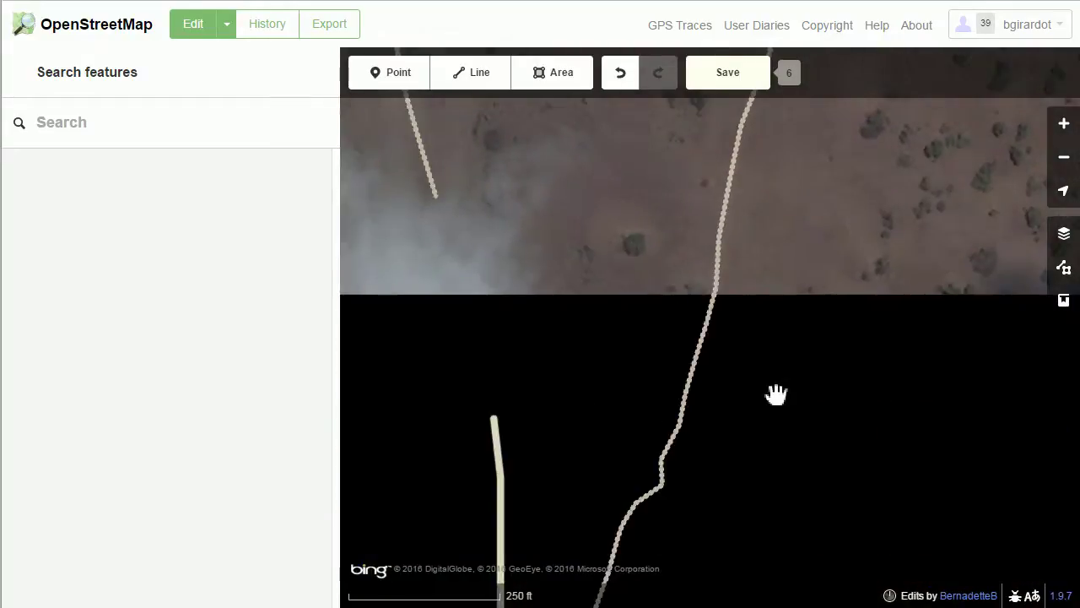
key("Down")
key("Down")
key("Down")
key("Down")
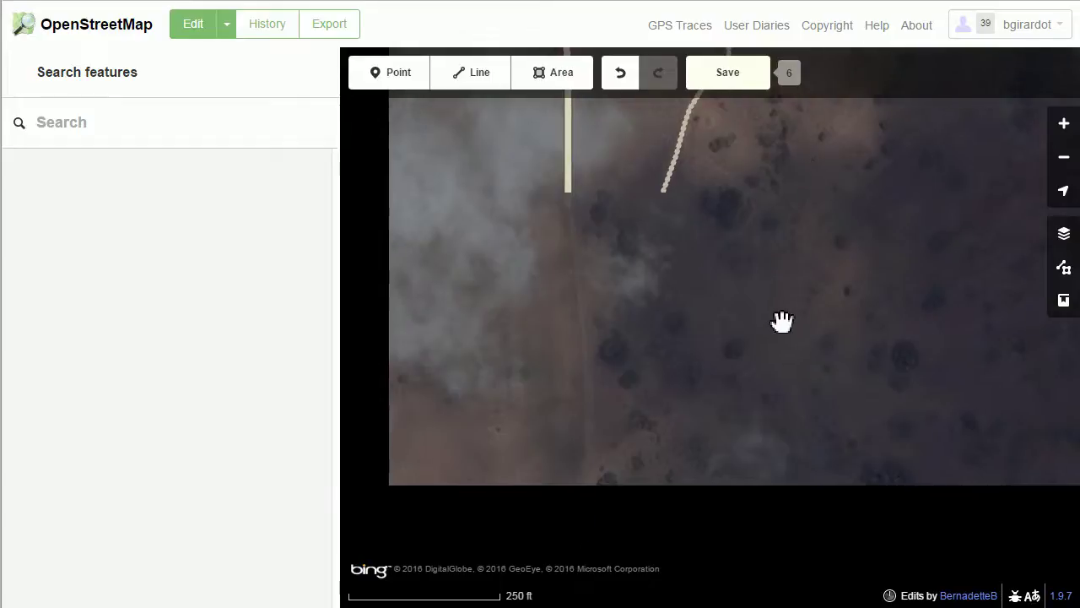
key("Down")
key("Down")
key("Down")
key("Down")
key("Down")
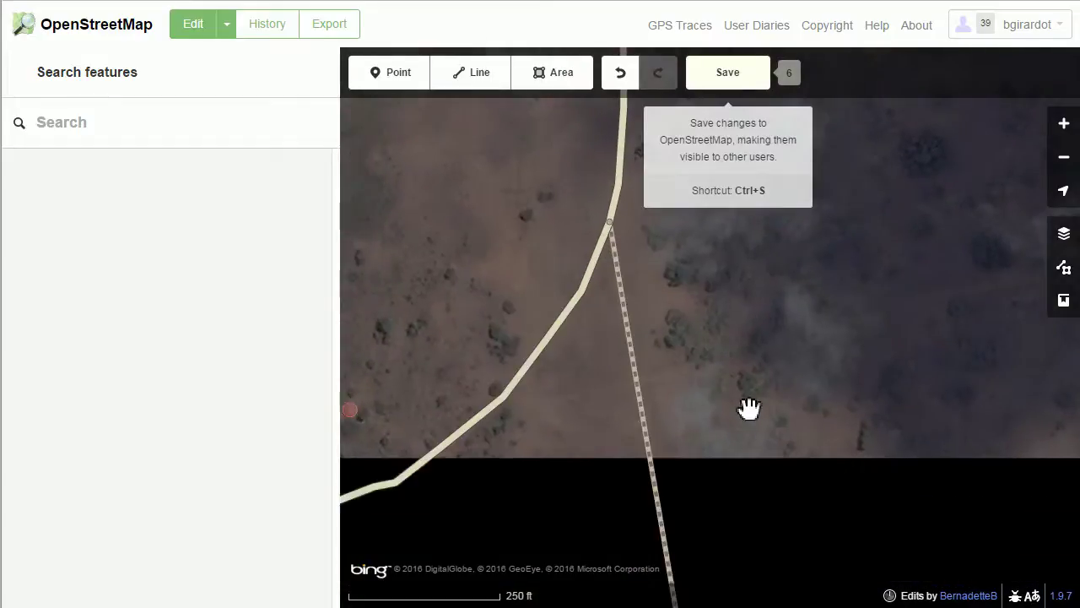
key("Down")
key("Down")
key("Down")
key("Down")
key("Down")
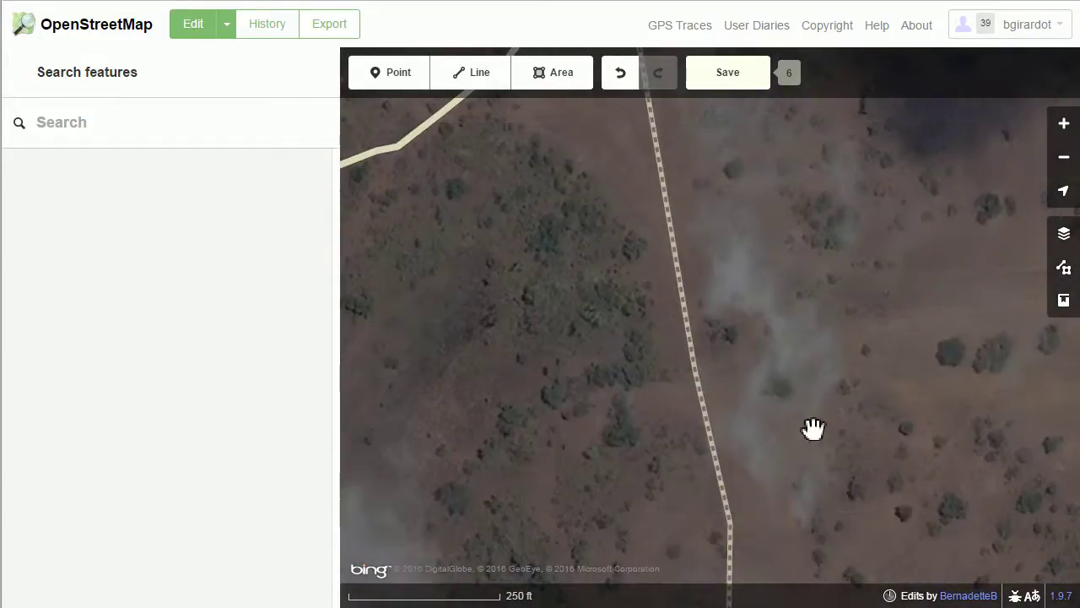
key("Down")
key("Down")
key("Down")
key("Down")
key("Down")
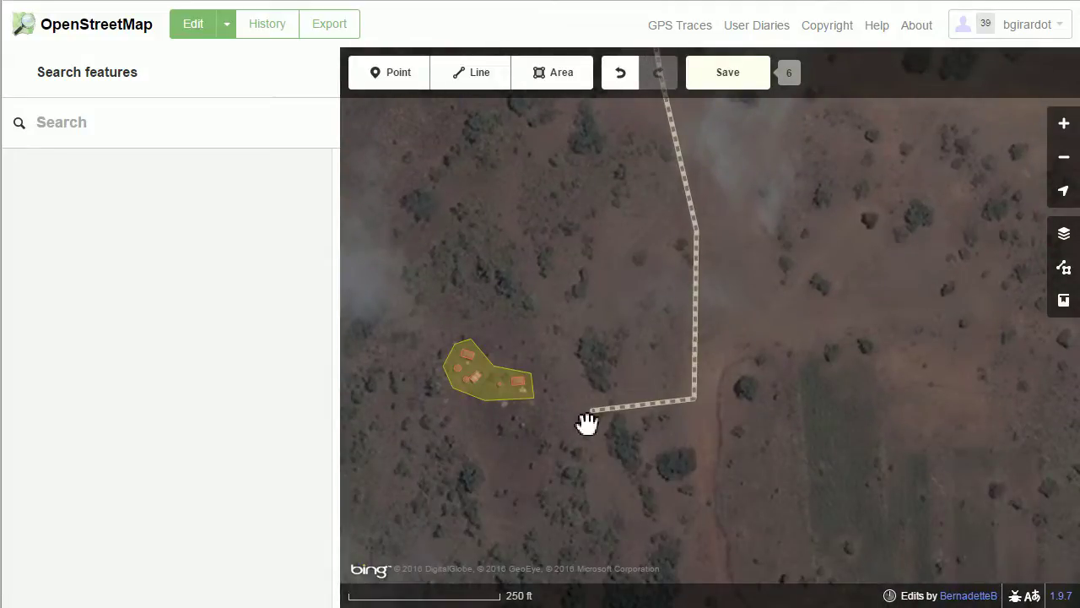
Inspect the residential area, its buildings and the gap between them and the end of the new path
left_click(700, 403)
left_click(625, 452)
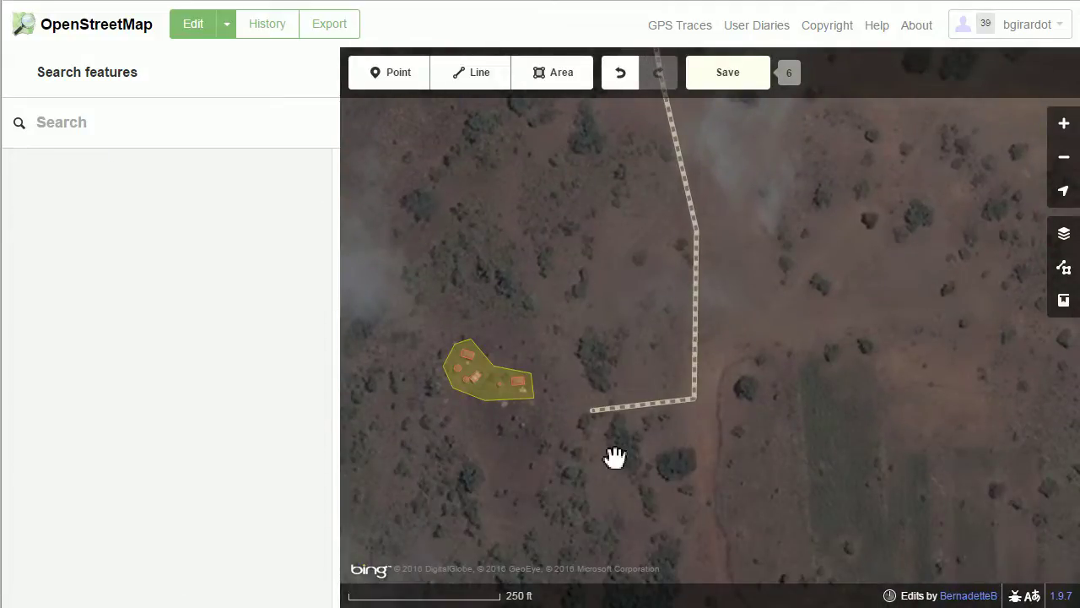
left_click_drag(554, 284, 762, 237)
left_click(717, 319)
left_click(633, 375)
left_click(717, 321)
scroll(717, 321, "down", 2)
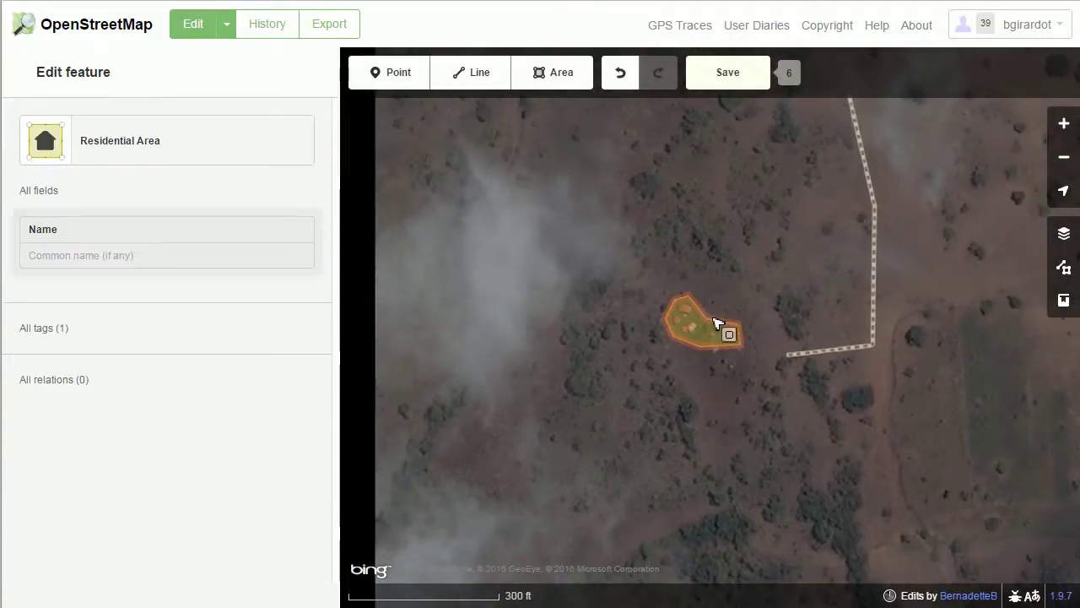
left_click(714, 338)
left_click(702, 345)
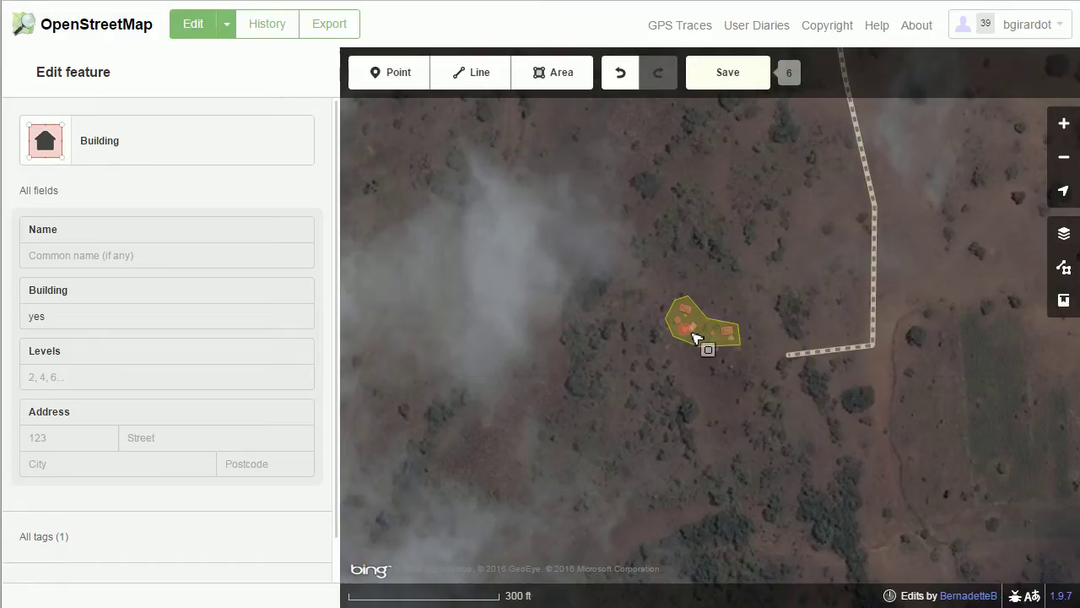
key("Escape")
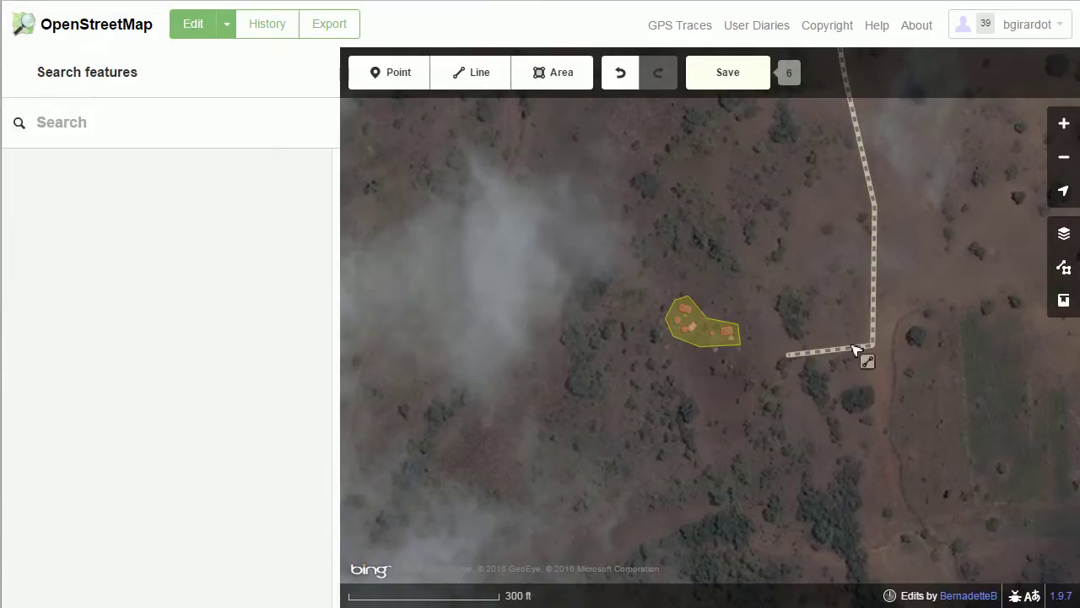
Survey the imagery south of the residential area and north-west to the building groups around the road's bend
left_click_drag(950, 510, 819, 329)
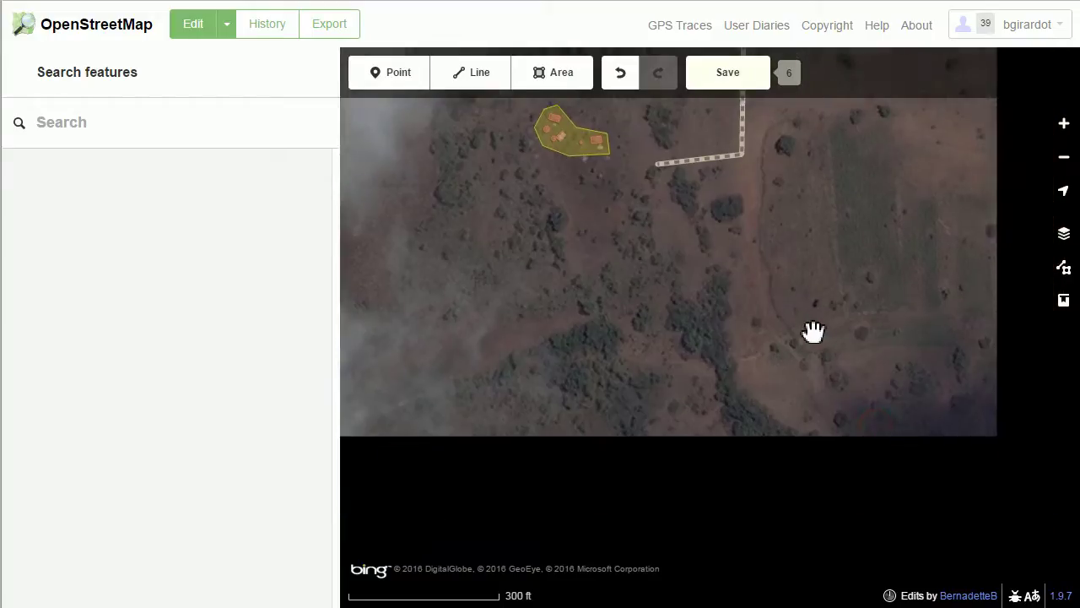
left_click_drag(659, 294, 784, 403)
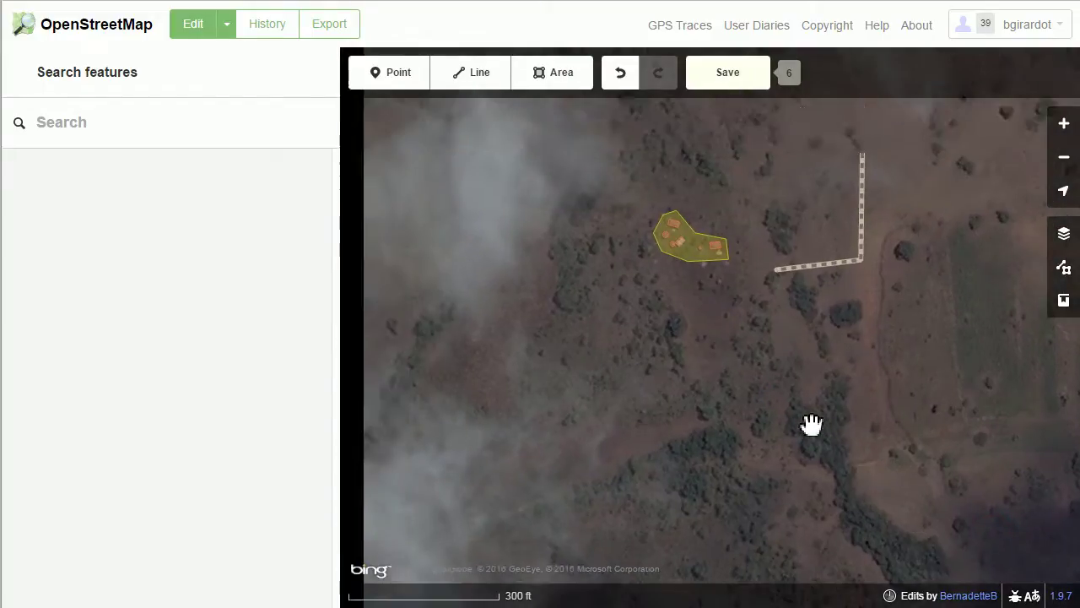
left_click_drag(564, 212, 596, 470)
left_click_drag(705, 209, 724, 495)
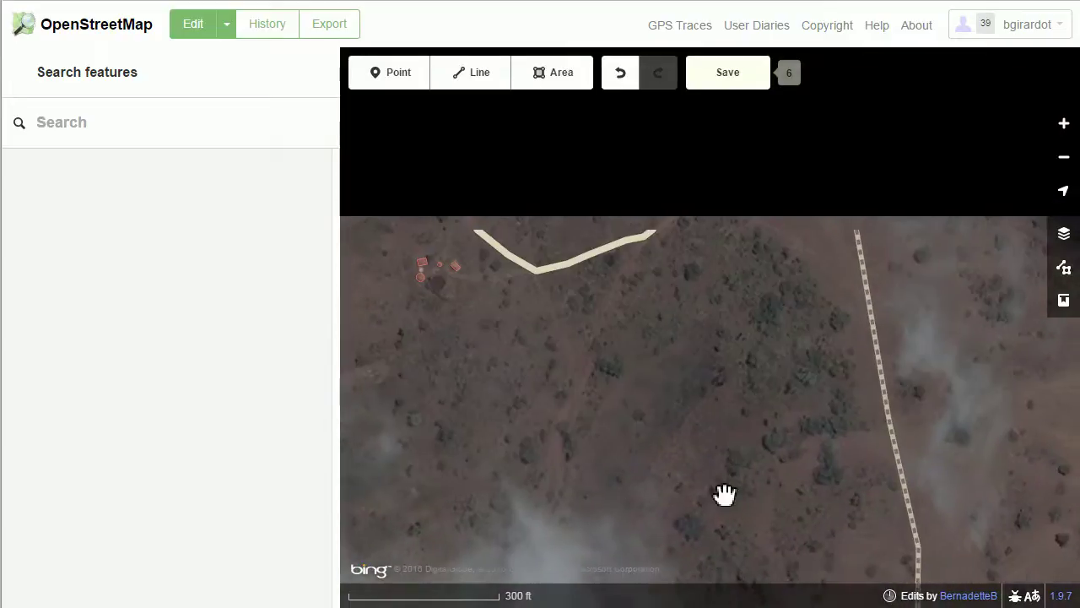
scroll(847, 246, "up", 3)
left_click(844, 245)
key("Escape")
left_click_drag(474, 442, 582, 433)
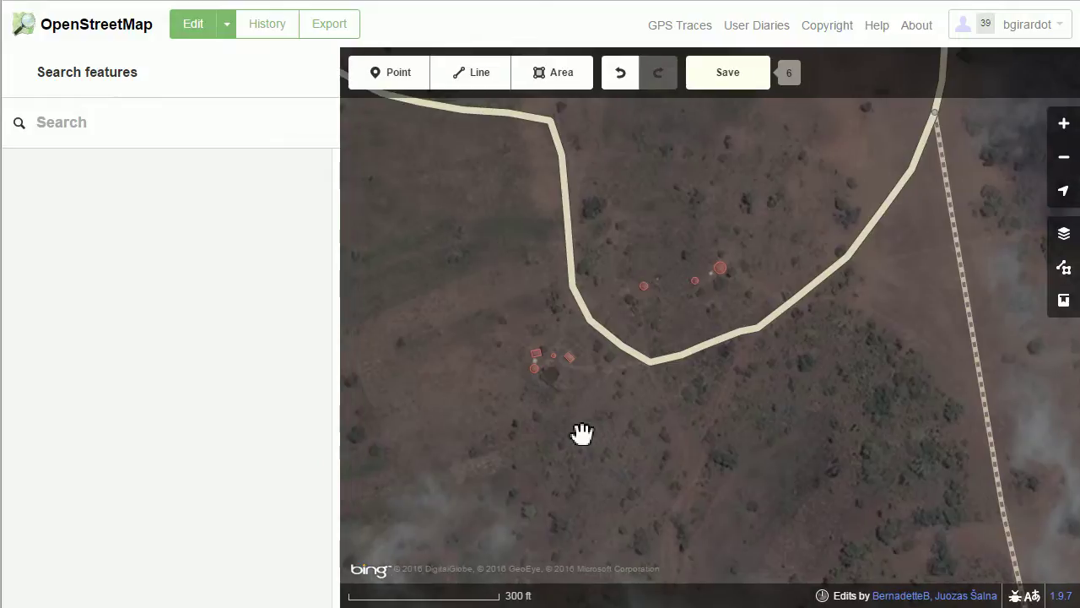